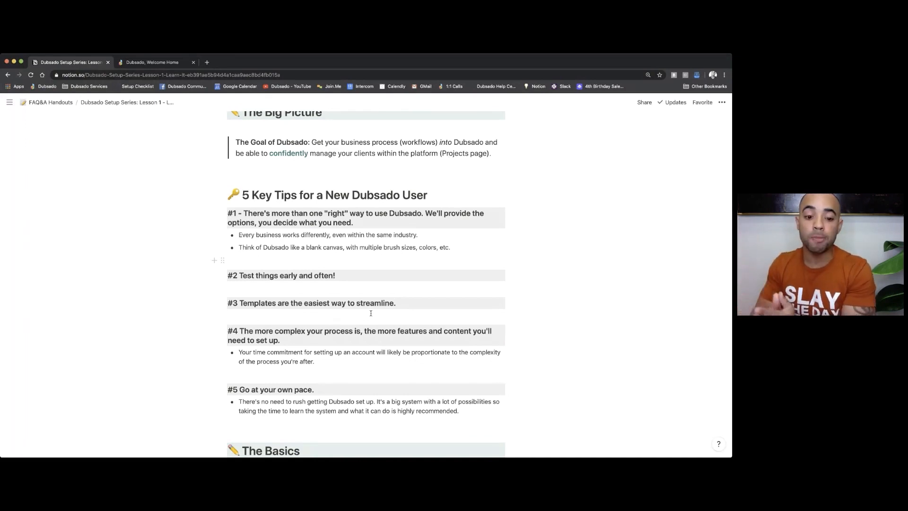
# Read the lesson handout's key tips down to The Basics, and switch to Dubsado to view the brand settings.
pyautogui.scroll(-2, 370, 313)
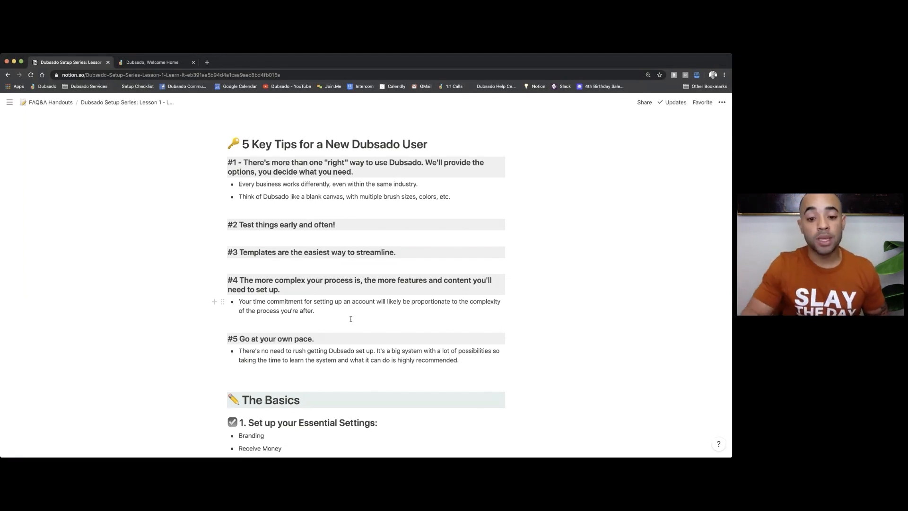
pyautogui.scroll(-5, 350, 319)
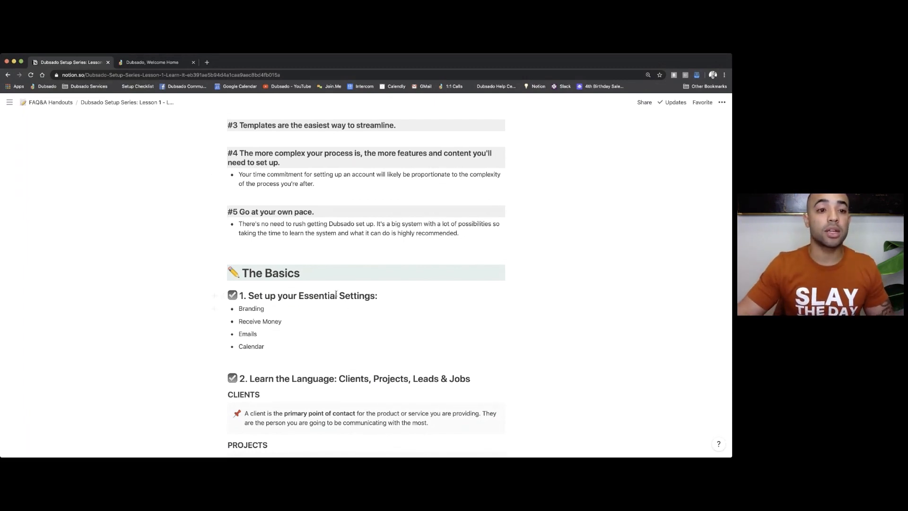
pyautogui.click(138, 63)
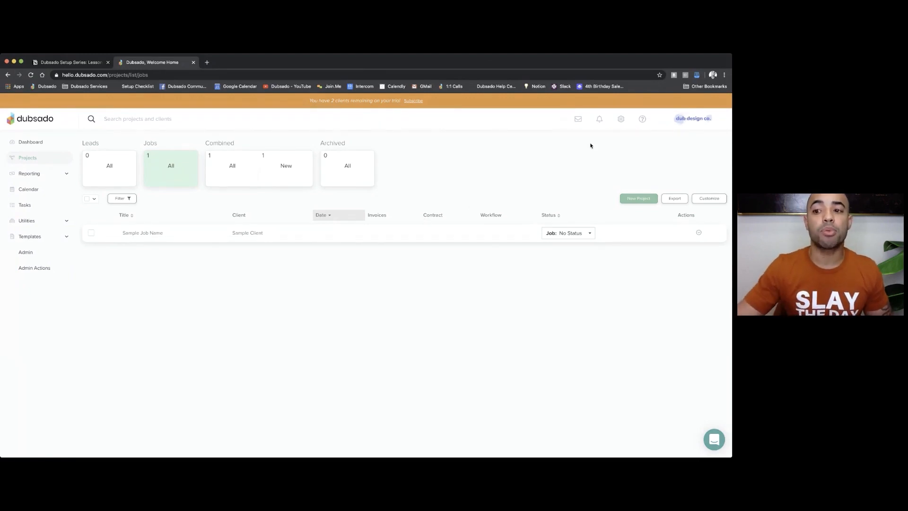
pyautogui.click(621, 120)
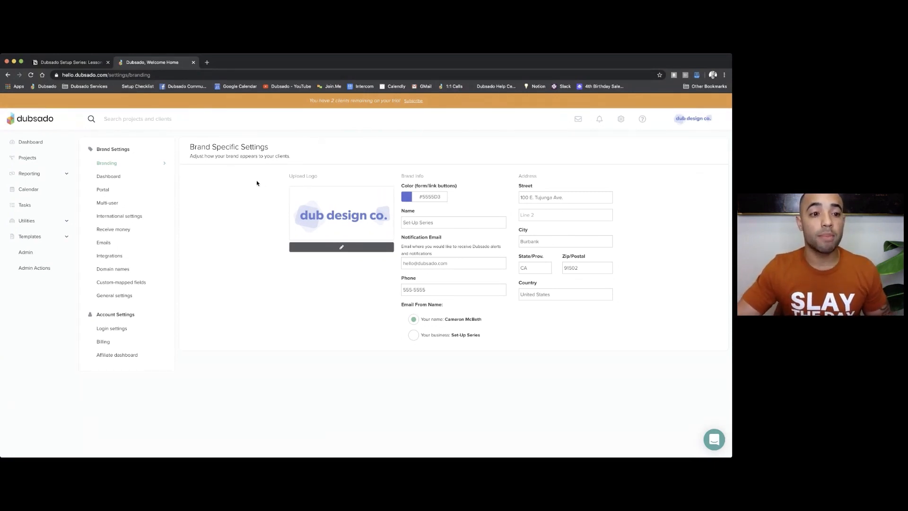
# Check the handout's essential settings list, and view Dubsado's Receive Money settings and the SMTP option in the Email settings.
pyautogui.click(96, 62)
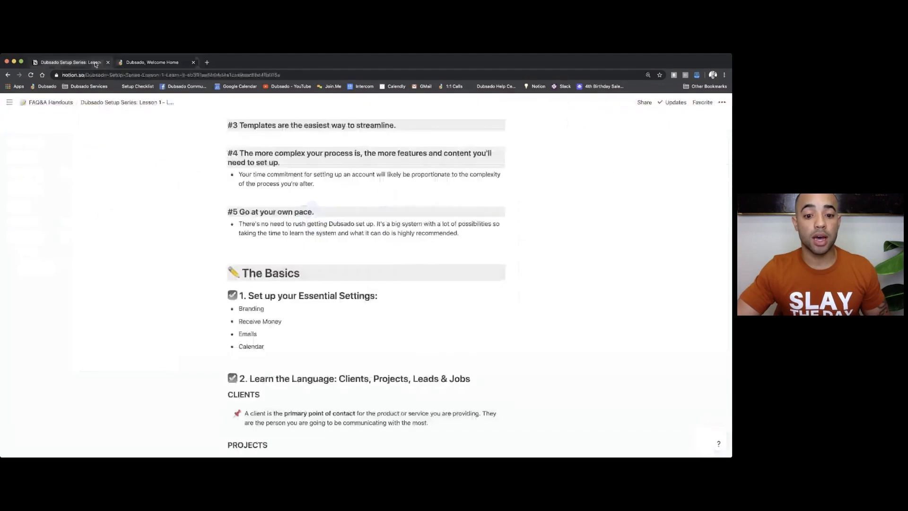
pyautogui.click(141, 64)
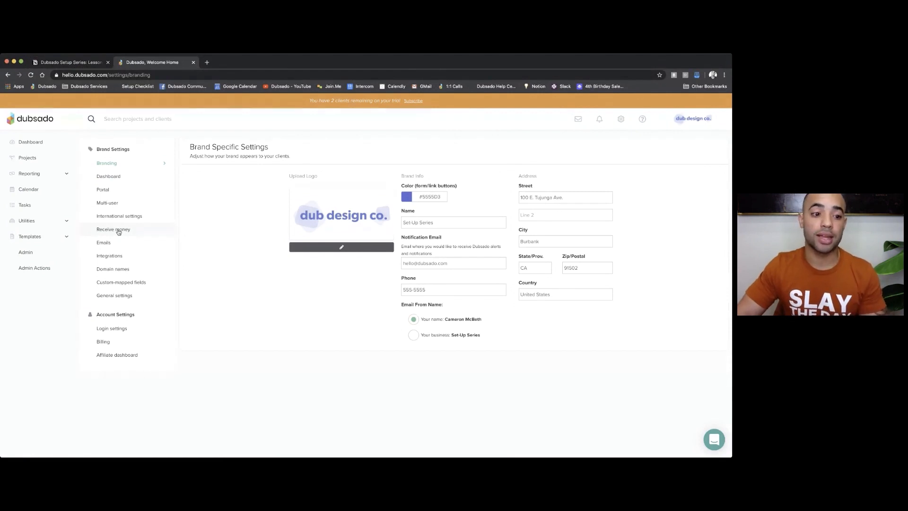
pyautogui.click(119, 232)
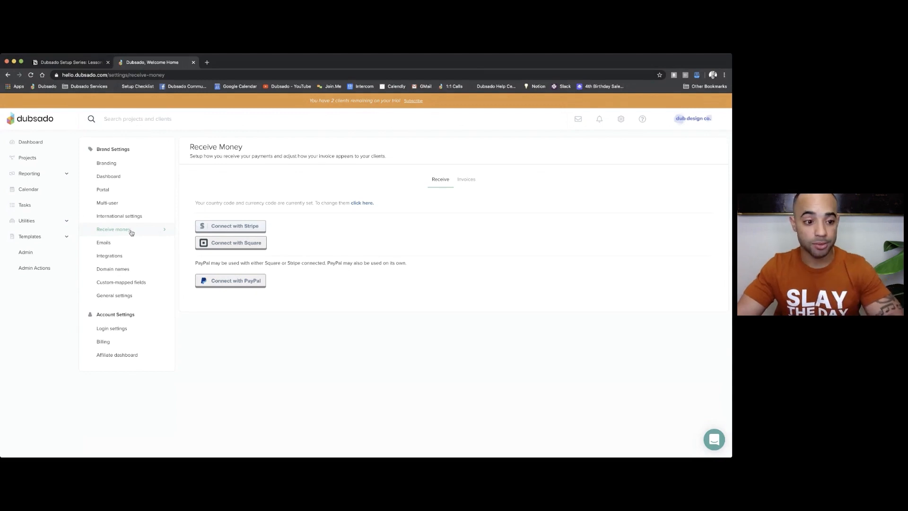
pyautogui.click(105, 244)
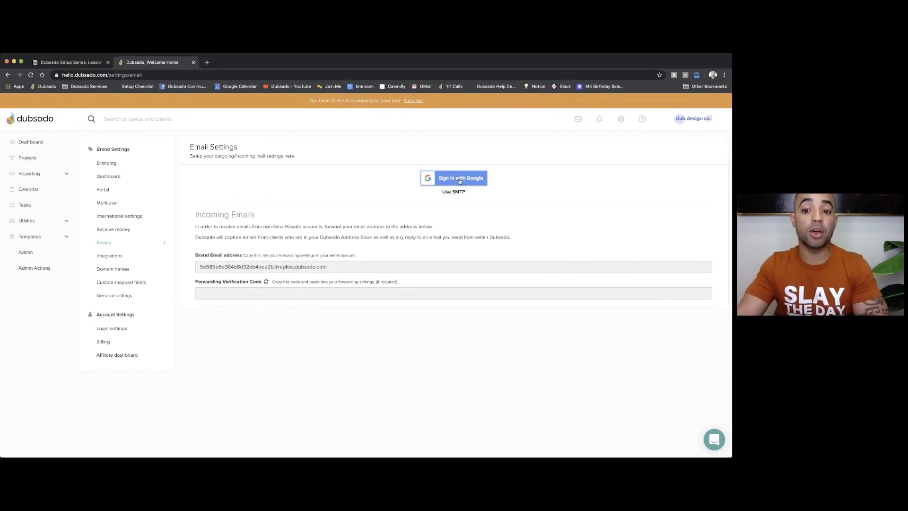
pyautogui.click(458, 192)
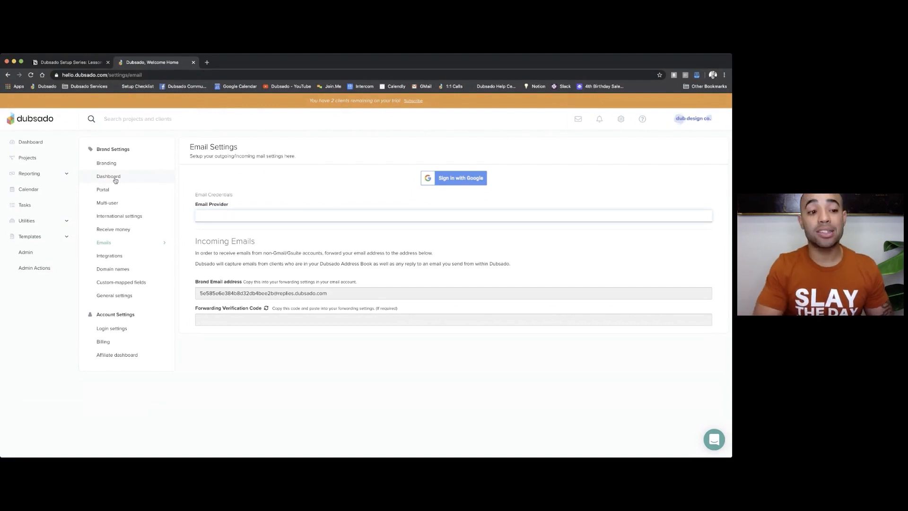
# Open the calendar settings, view the calendar providers available for syncing, and return to Dubsado without connecting one.
pyautogui.click(30, 190)
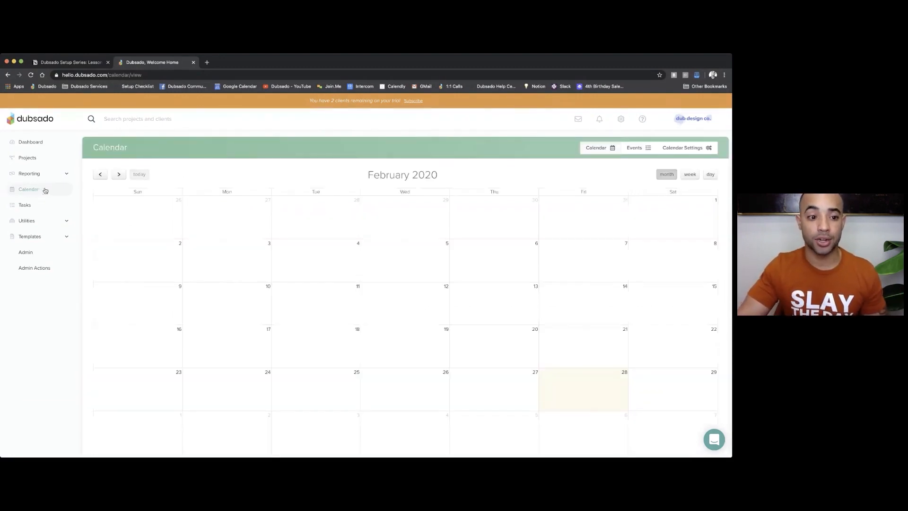
pyautogui.click(684, 150)
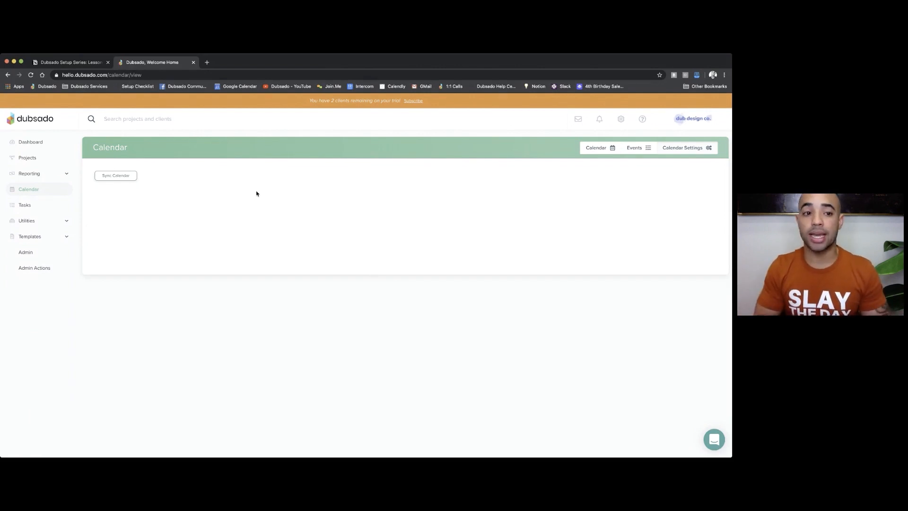
pyautogui.click(125, 178)
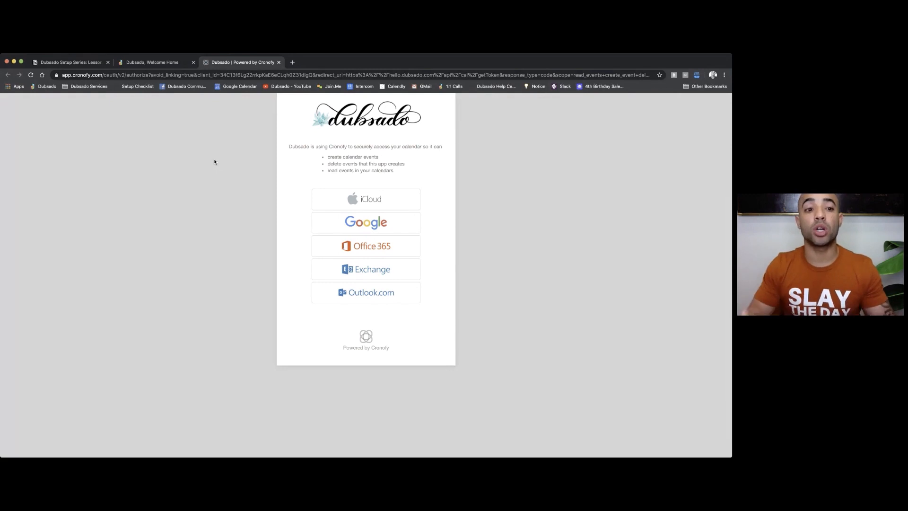
pyautogui.click(147, 64)
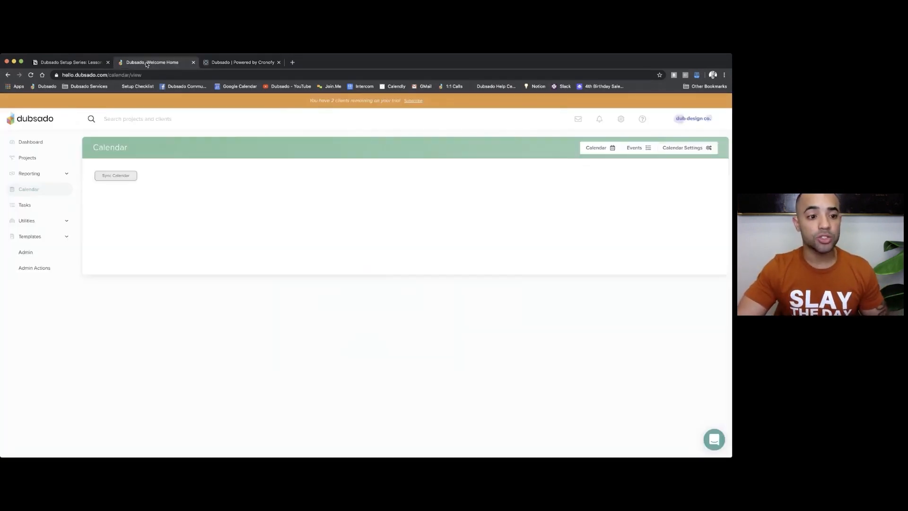
# Switch to the Notion handout and read the "Learn the Language: Clients, Projects, Leads & Jobs" section.
pyautogui.click(62, 62)
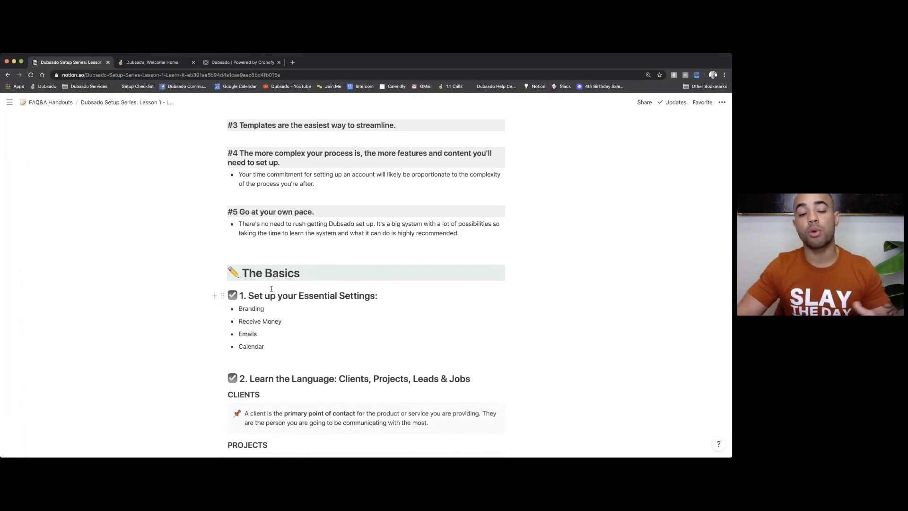
pyautogui.scroll(-3, 271, 287)
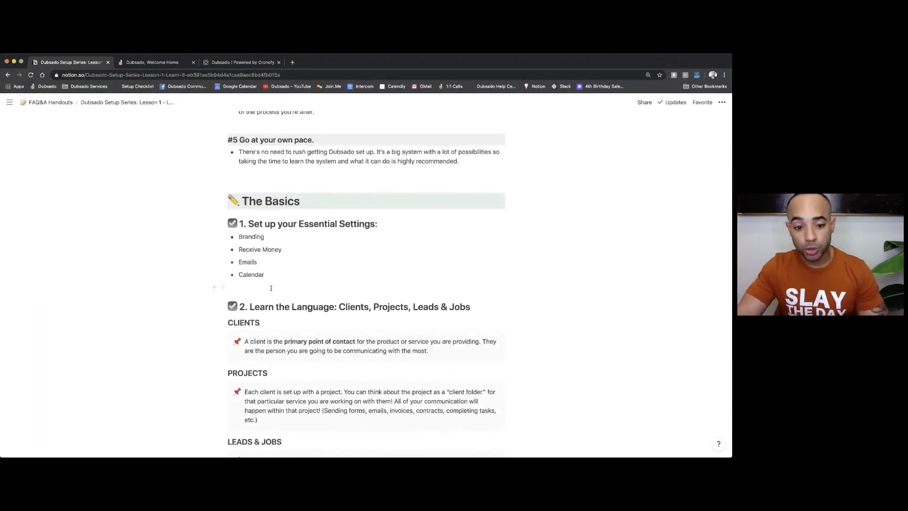
pyautogui.scroll(-2, 271, 288)
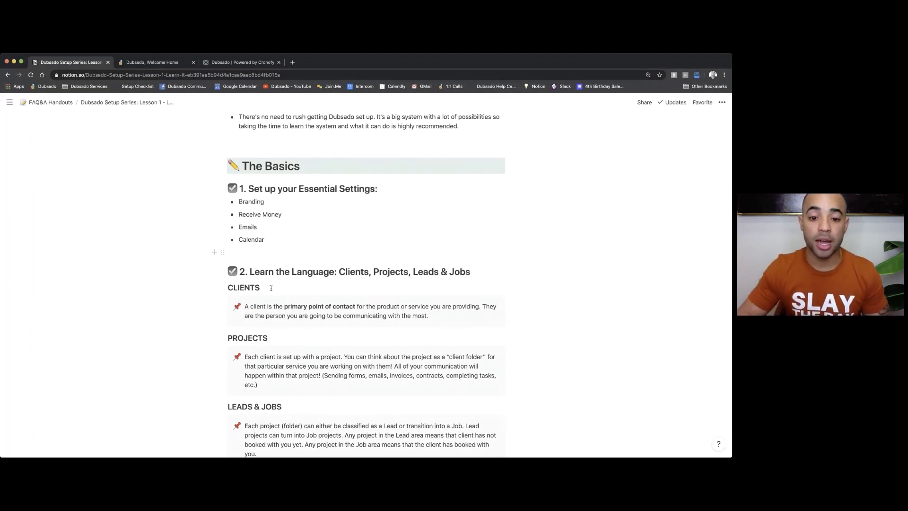
pyautogui.scroll(-1, 263, 262)
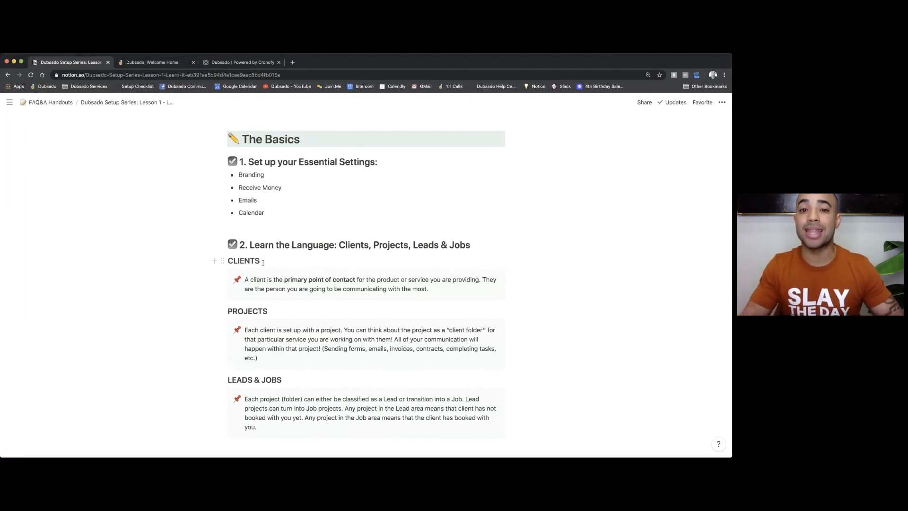
# Compare the Projects list in Dubsado with the handout's definitions of clients and projects.
pyautogui.click(152, 62)
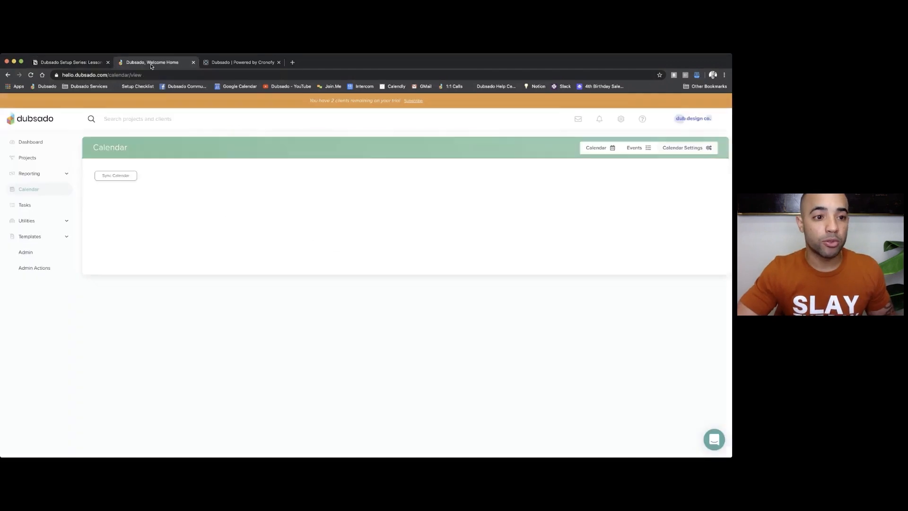
pyautogui.click(28, 159)
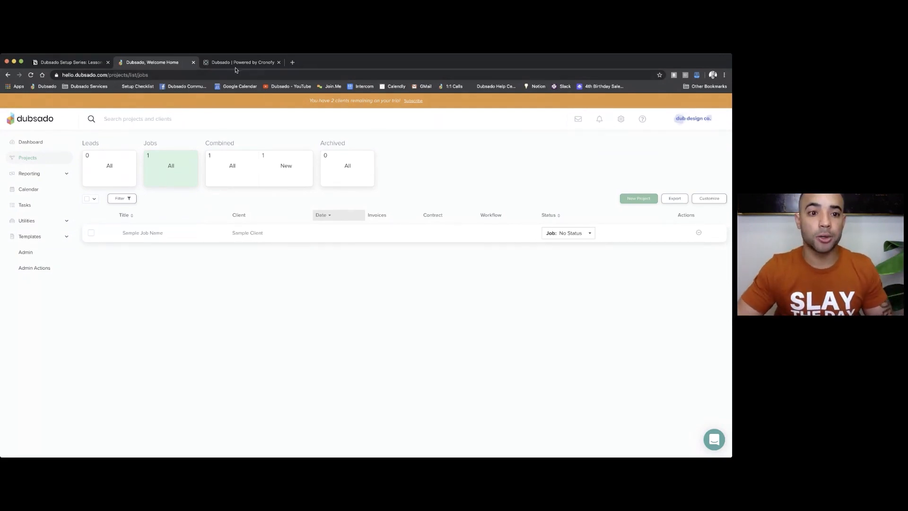
pyautogui.click(91, 65)
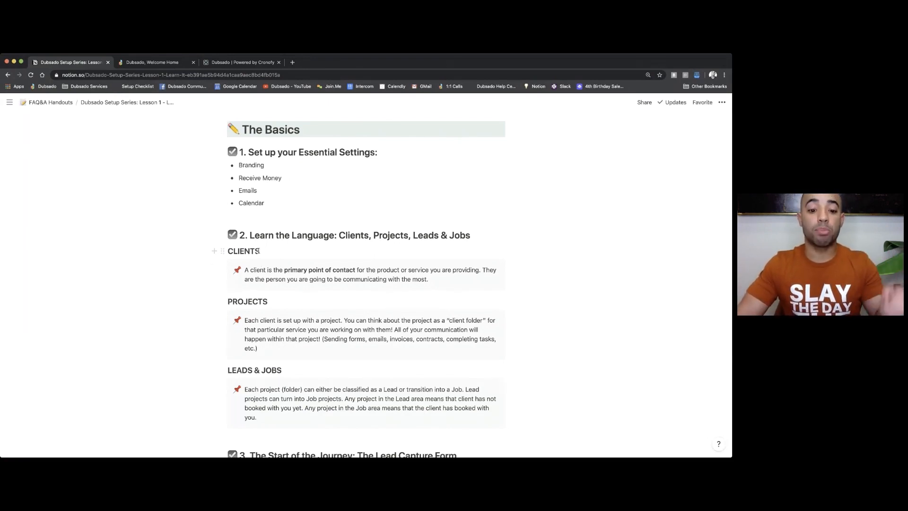
pyautogui.click(146, 62)
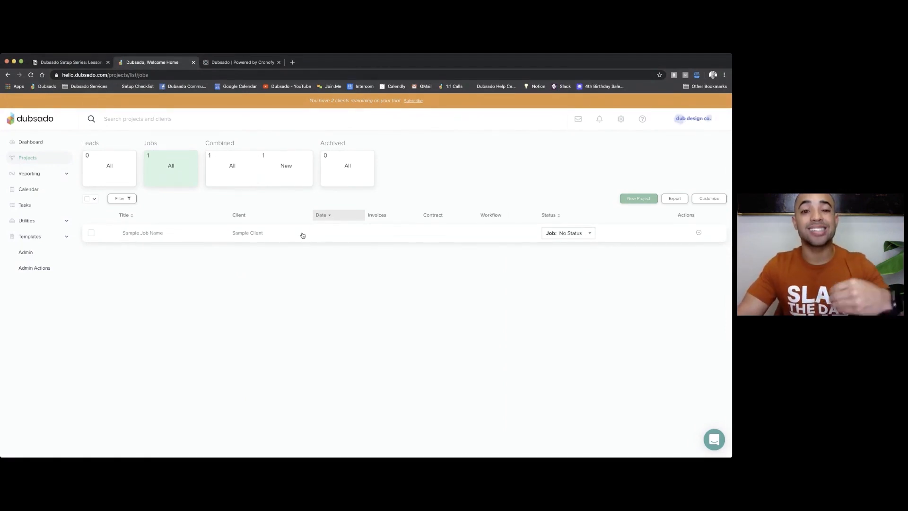
pyautogui.click(87, 65)
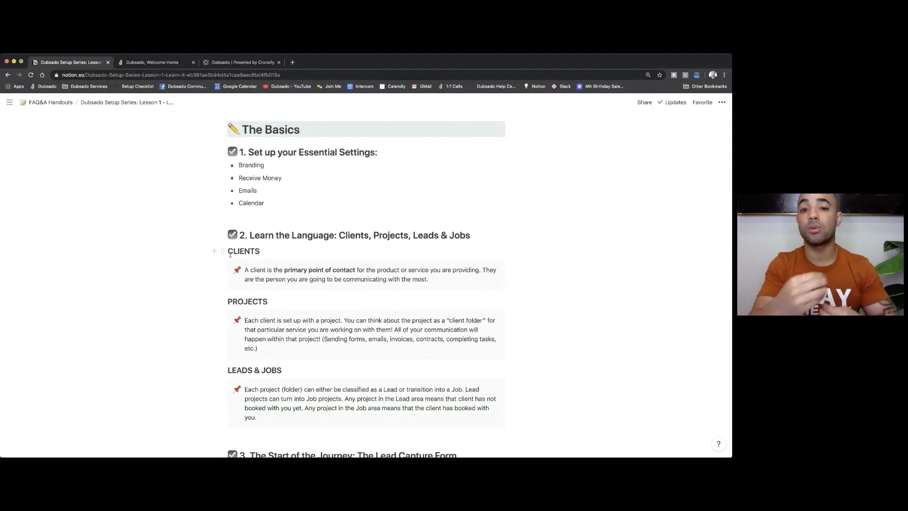
pyautogui.click(151, 63)
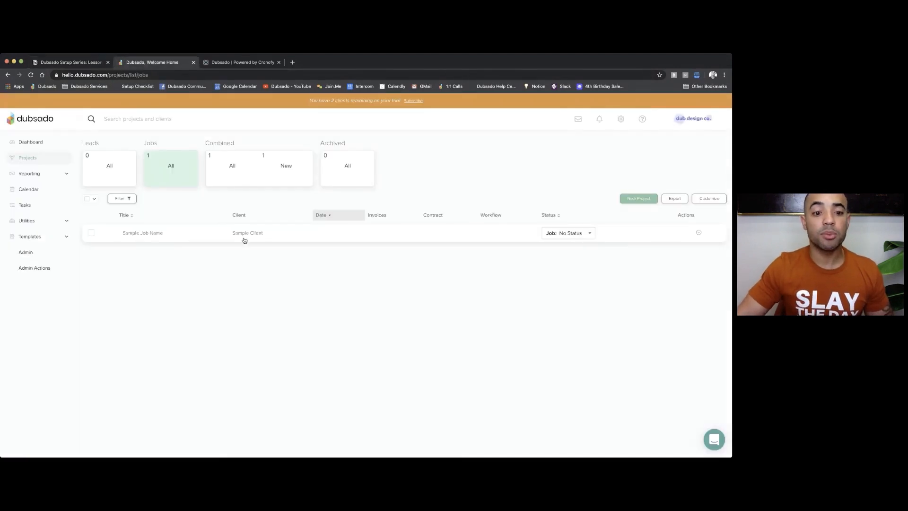
# Open the Sample Job Name project, examine its emails, invoices, forms, appointments and workflows, and return to the project list.
pyautogui.click(197, 235)
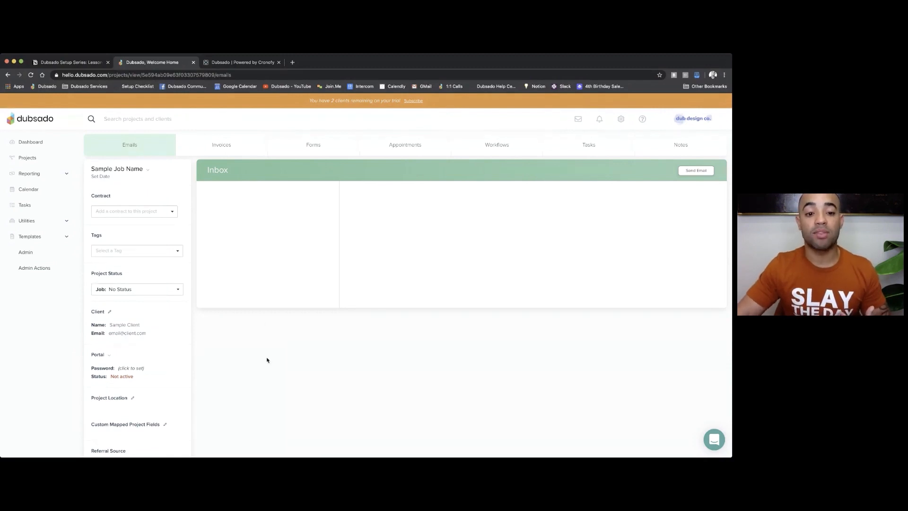
pyautogui.click(225, 148)
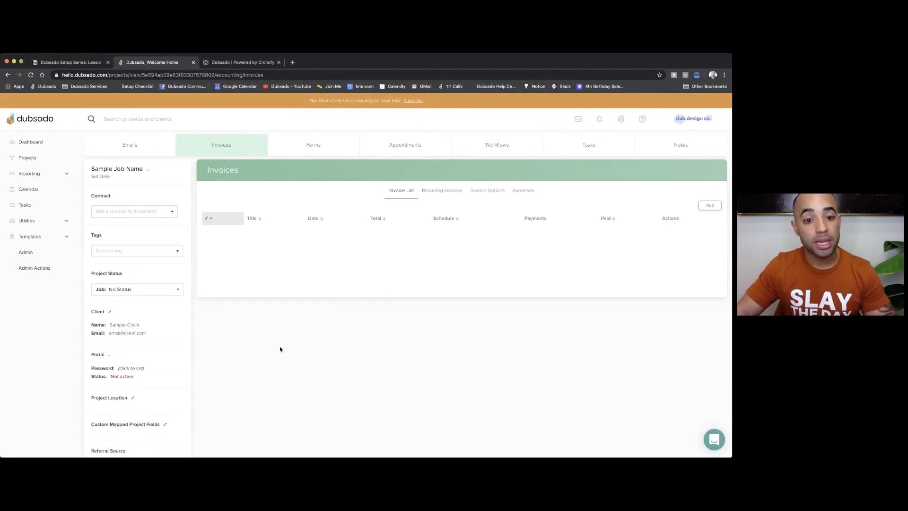
pyautogui.click(320, 150)
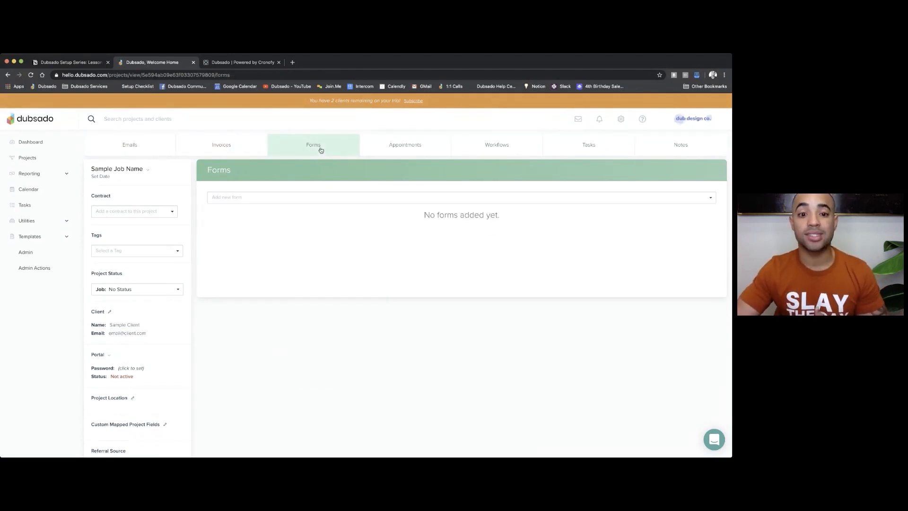
pyautogui.click(397, 148)
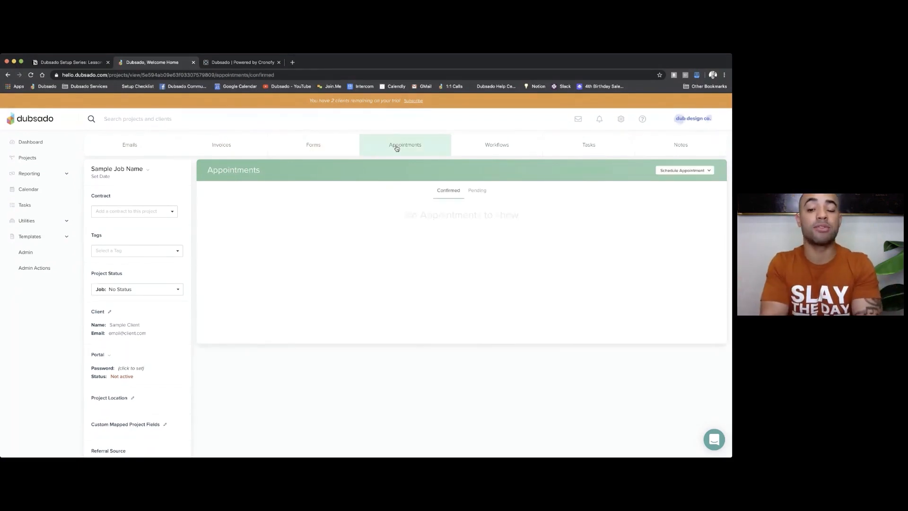
pyautogui.click(480, 146)
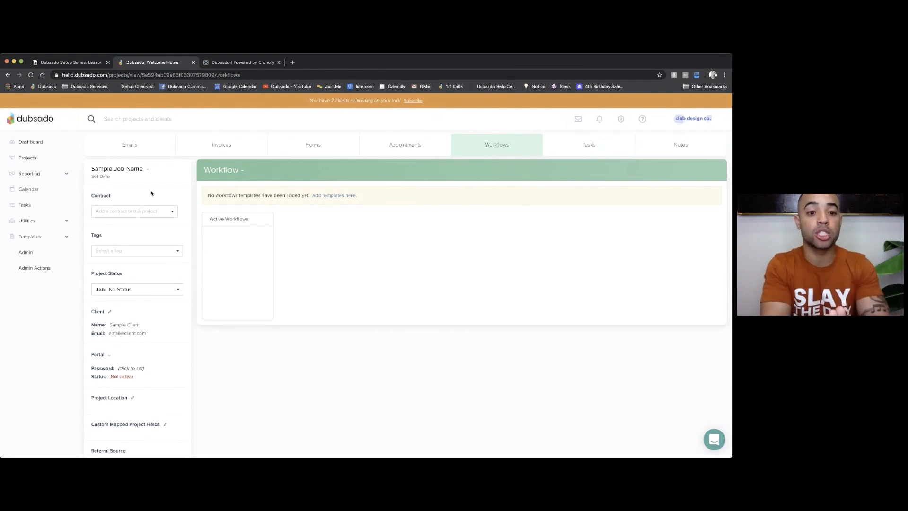
pyautogui.click(29, 160)
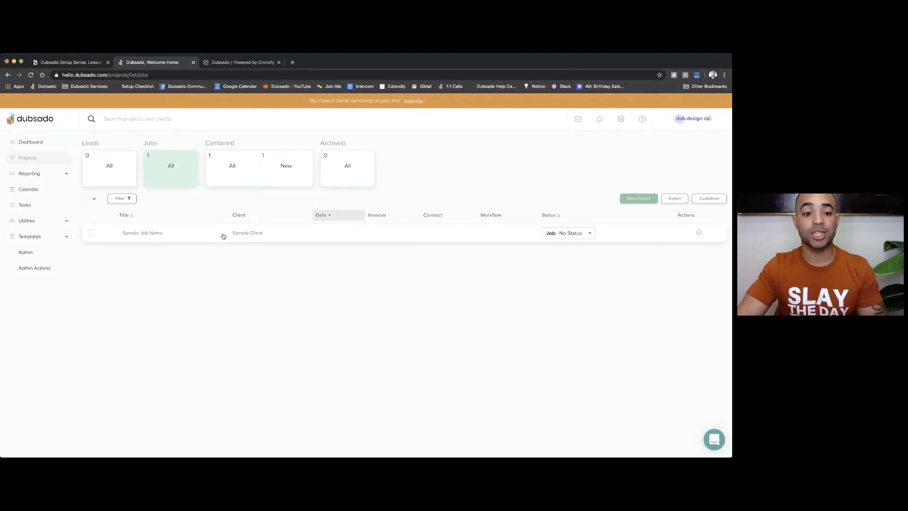
# Read the handout's Leads & Jobs definition, and view all leads and all jobs in Dubsado's project list.
pyautogui.click(80, 64)
pyautogui.scroll(-2, 268, 255)
pyautogui.scroll(-1, 268, 255)
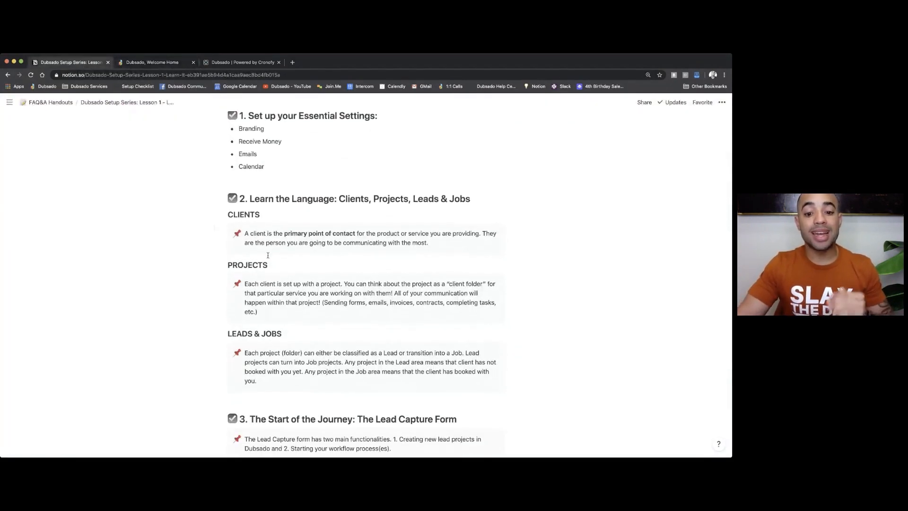
pyautogui.scroll(-1, 267, 255)
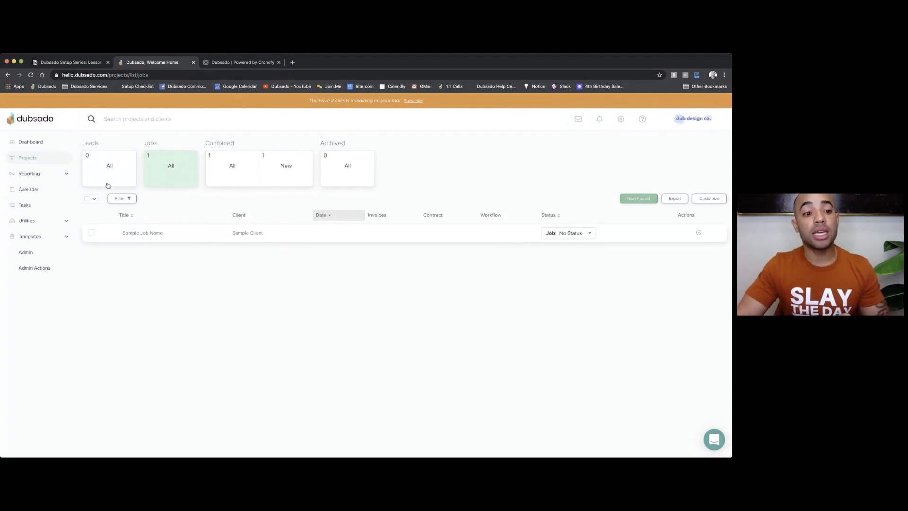
pyautogui.click(107, 173)
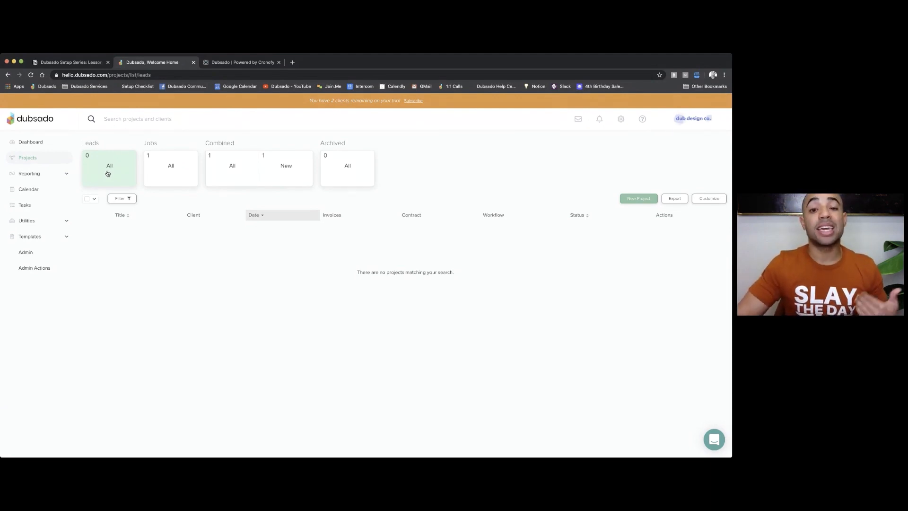
pyautogui.click(167, 160)
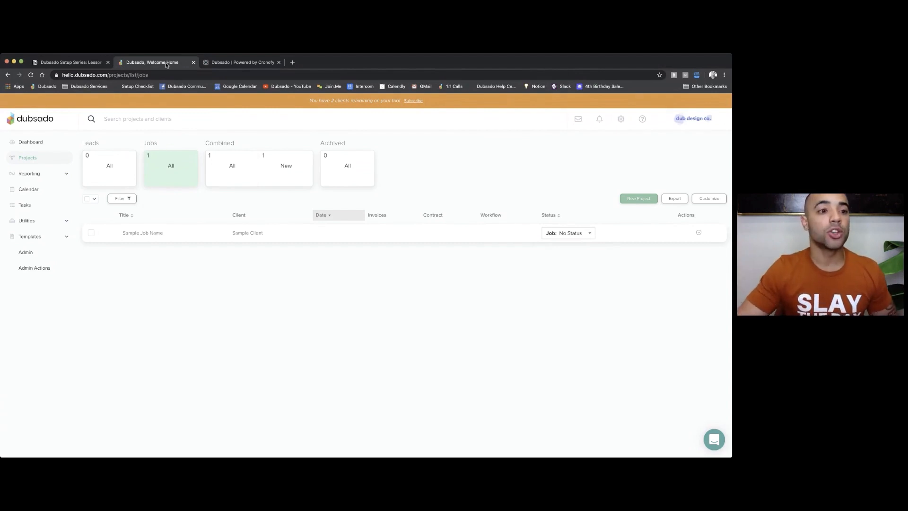
# Return to the Notion handout and read the section on the Lead Capture Form, its sharing and the workflow gameplan.
pyautogui.click(112, 65)
pyautogui.scroll(-1, 305, 266)
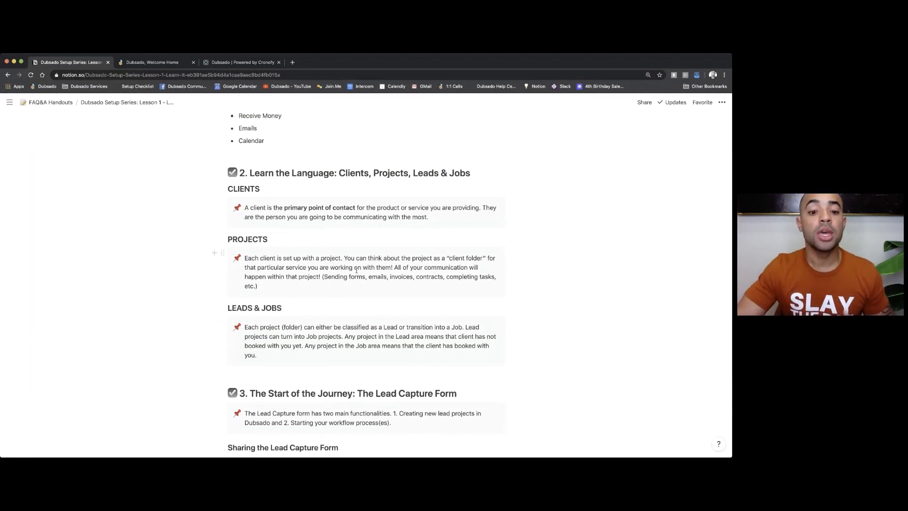
pyautogui.scroll(-4, 356, 270)
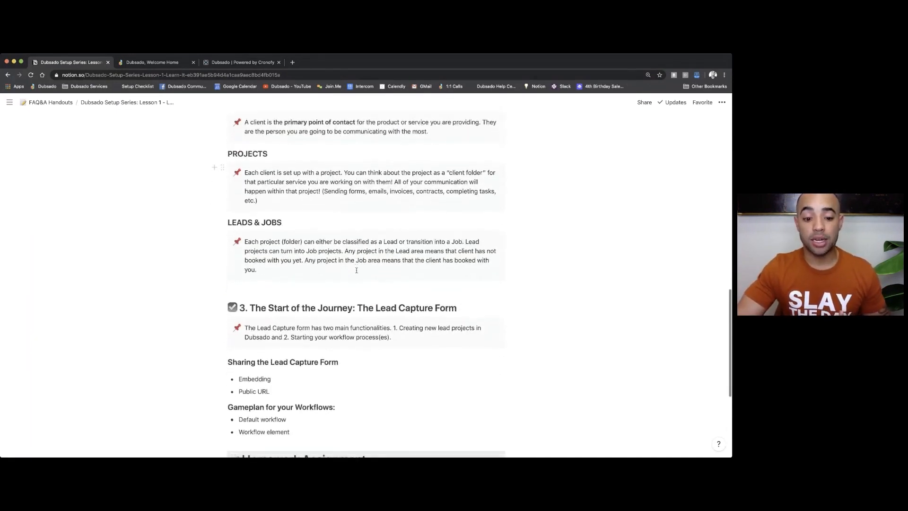
# Switch to Dubsado, open the Contact Me lead capture form from the form templates, and look over its fields.
pyautogui.scroll(-1, 356, 270)
pyautogui.scroll(1, 356, 270)
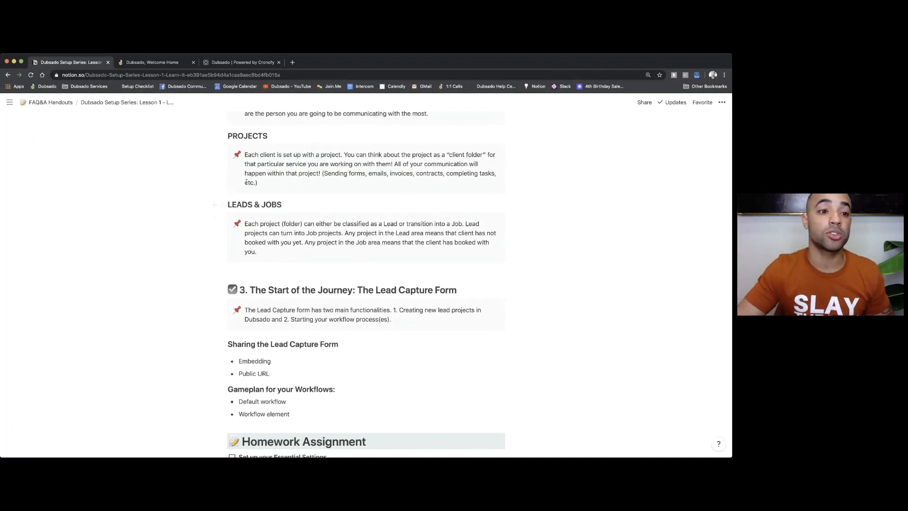
pyautogui.click(141, 66)
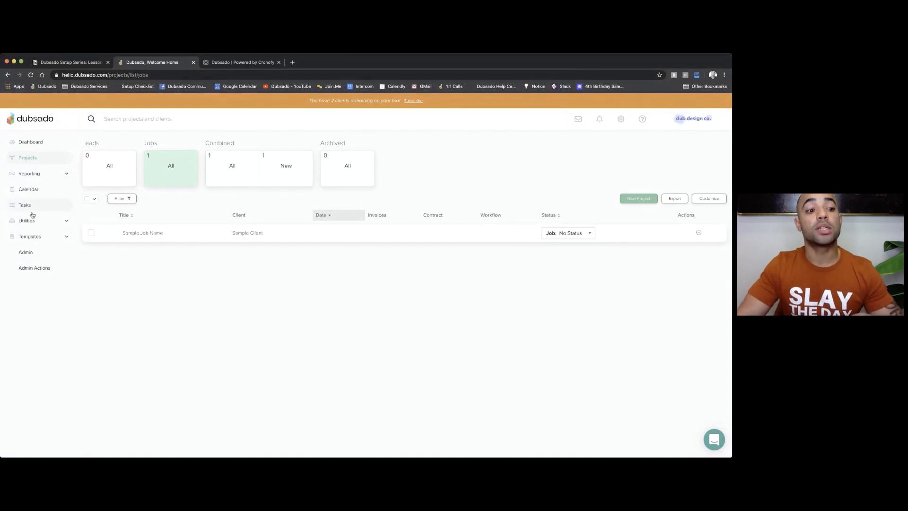
pyautogui.click(30, 237)
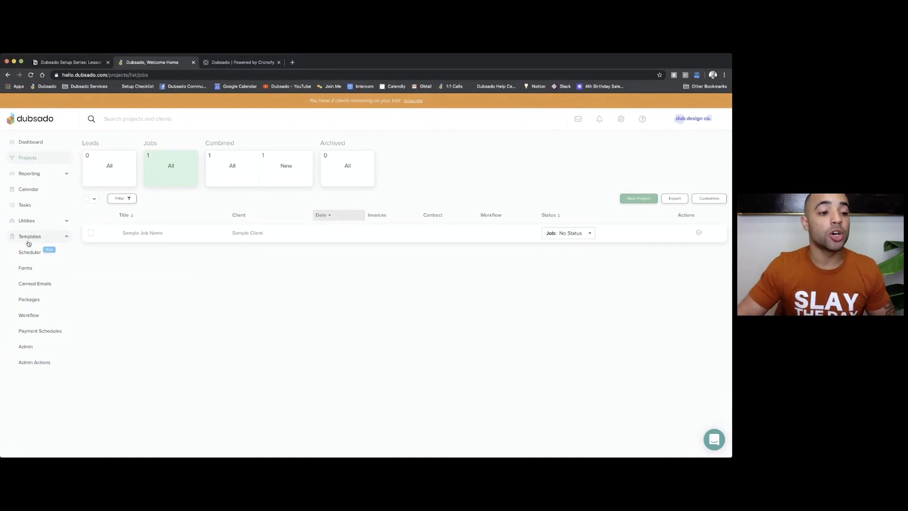
pyautogui.click(26, 268)
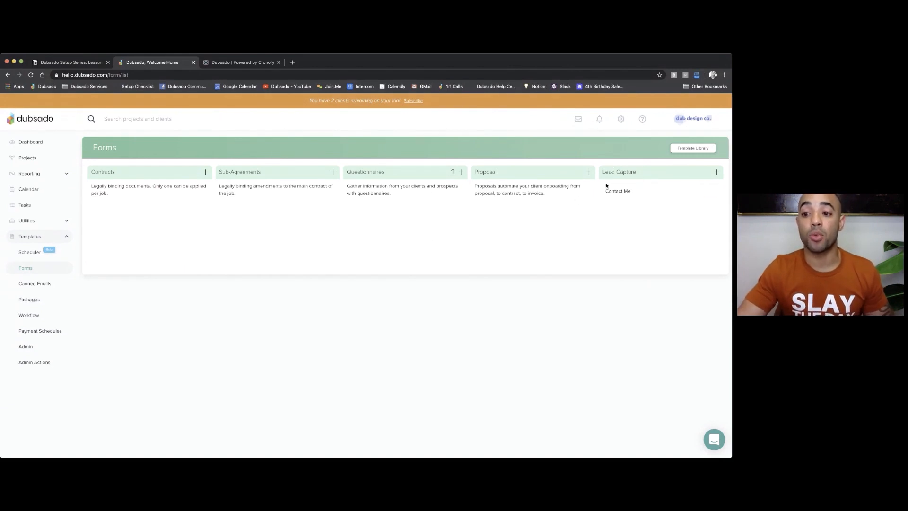
pyautogui.moveTo(612, 194)
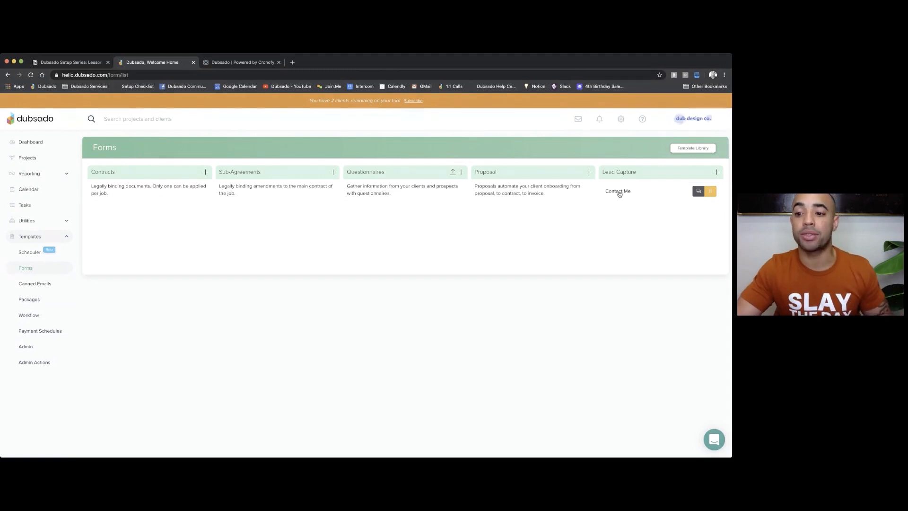
pyautogui.click(619, 193)
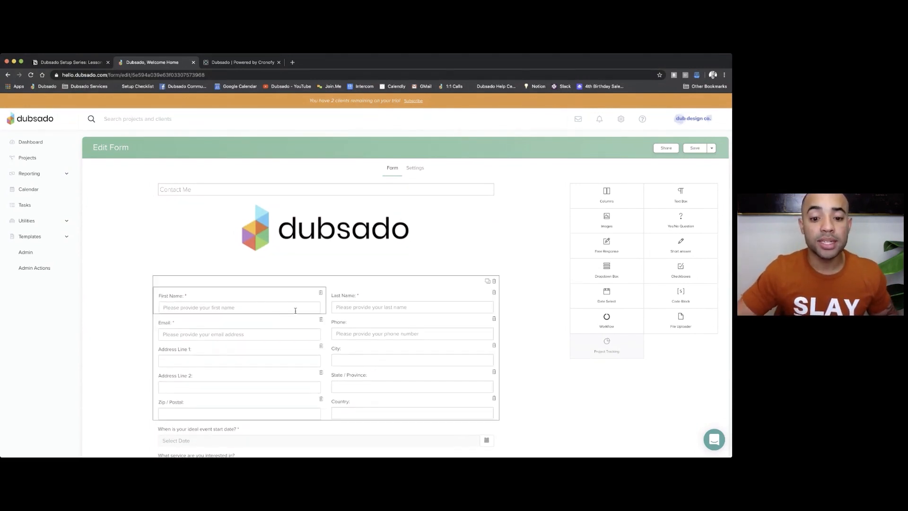
pyautogui.scroll(-1, 295, 311)
pyautogui.scroll(1, 295, 310)
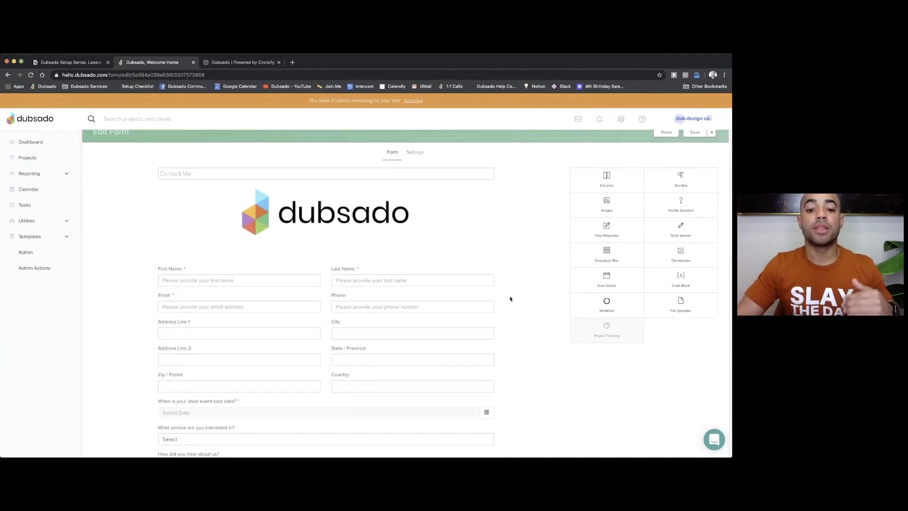
pyautogui.scroll(1, 505, 294)
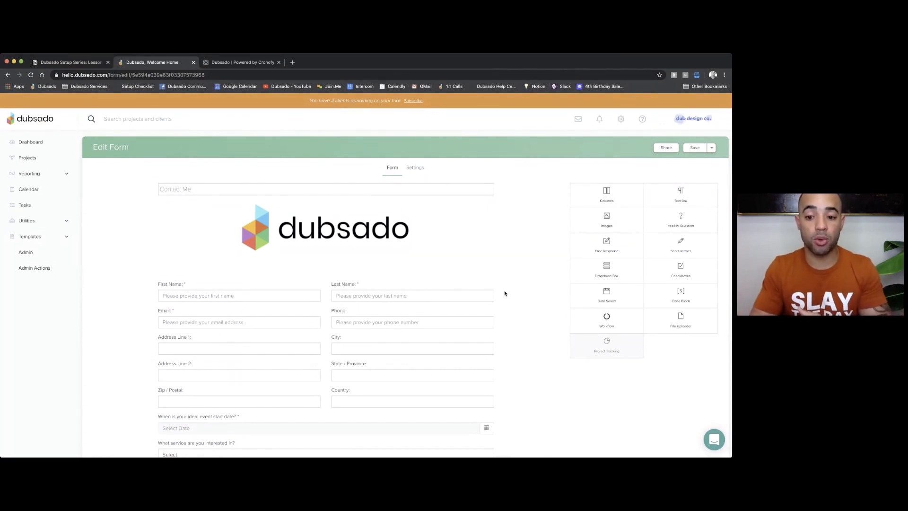
# Display the sharing options of the Contact Me form and examine its iframe code and direct link.
pyautogui.click(665, 148)
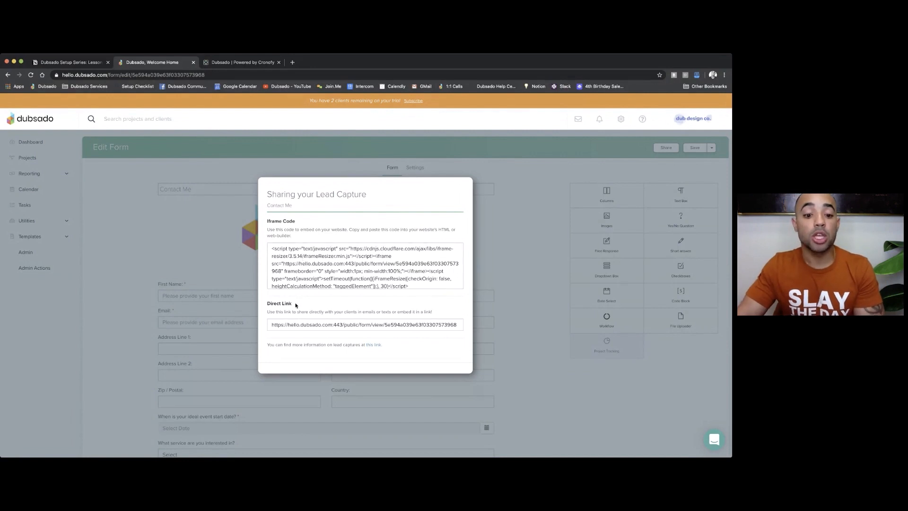
pyautogui.moveTo(271, 325); pyautogui.dragTo(457, 324)
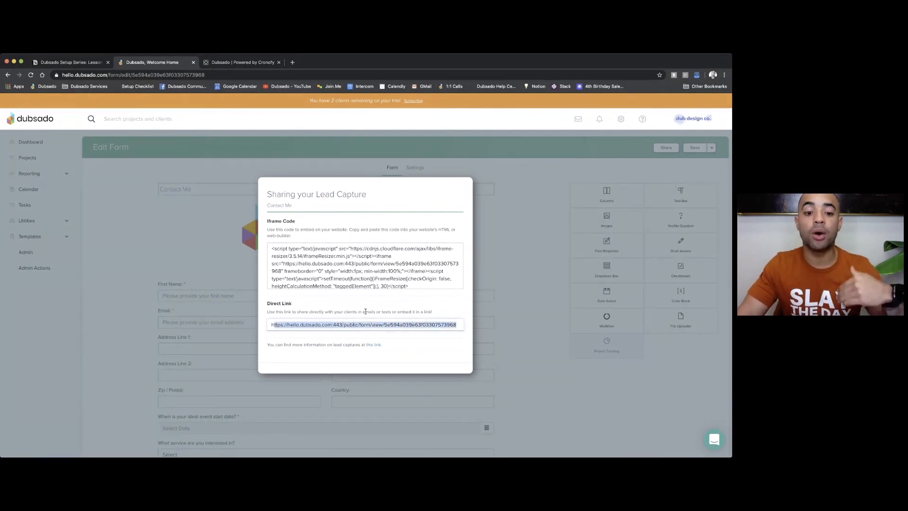
pyautogui.click(304, 325)
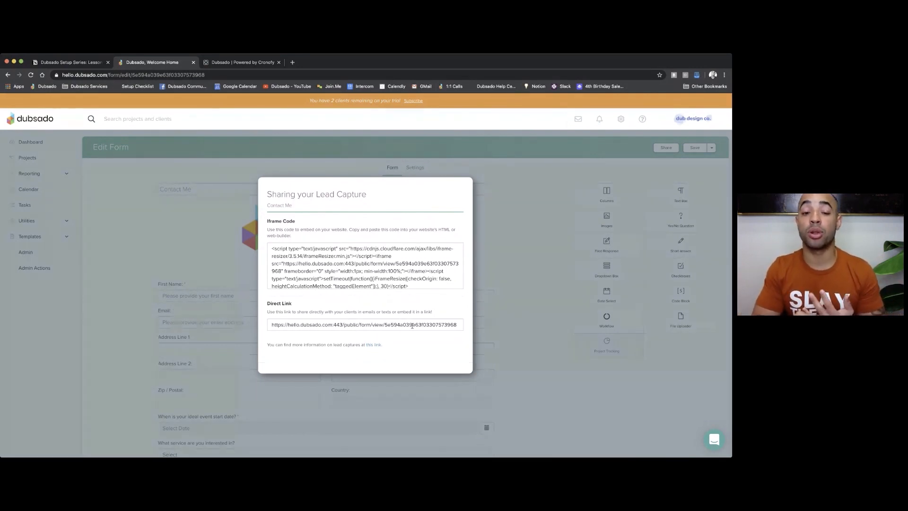
# Copy the lead capture form's direct link and load the public form in a new browser tab.
pyautogui.click(437, 326)
pyautogui.press('super+a')
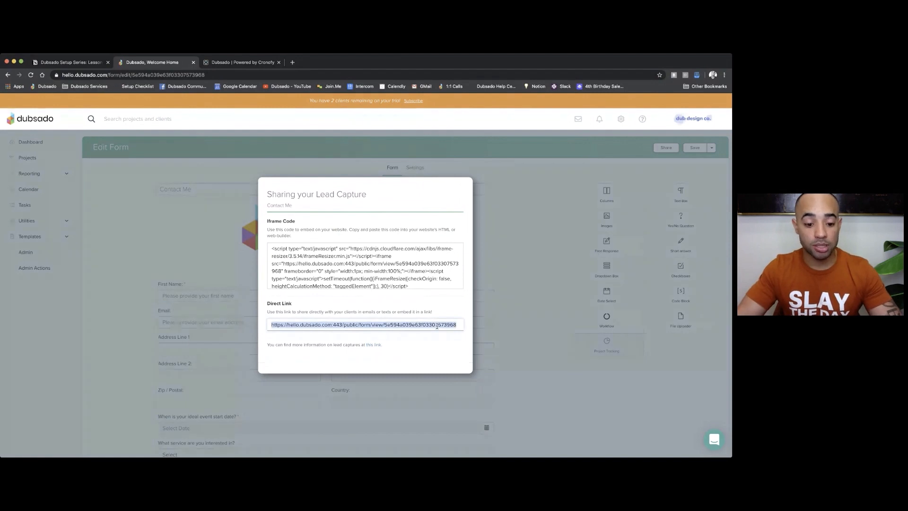
pyautogui.press('super+c')
pyautogui.click(292, 62)
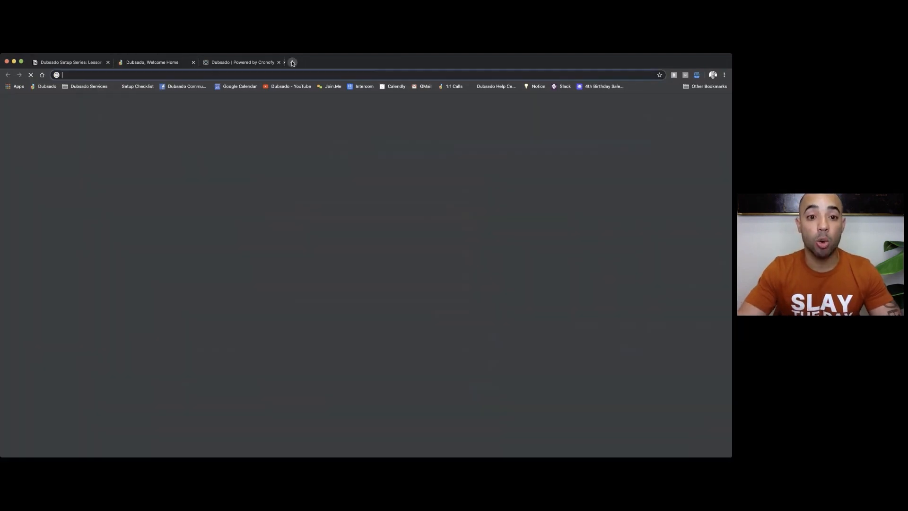
pyautogui.press('super+v')
pyautogui.press('Return')
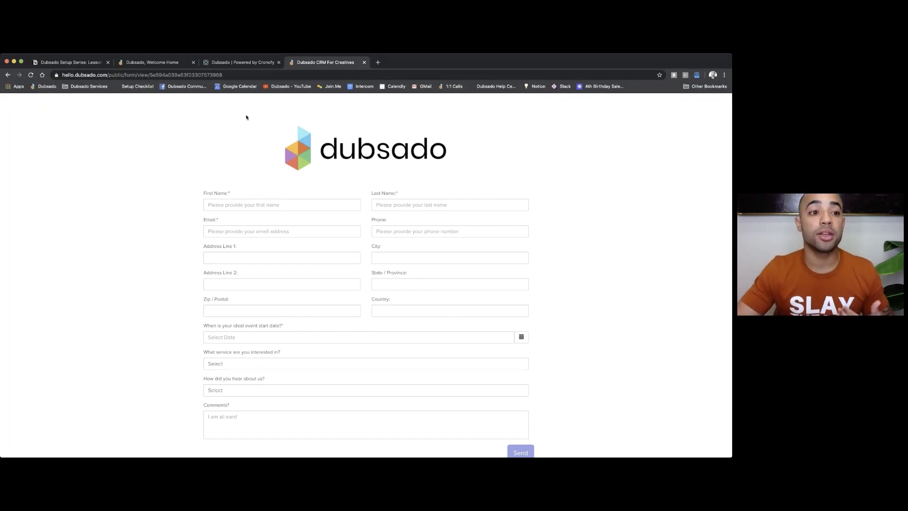
# Return to the Contact Me form editor, dismiss the sharing details, and look over the available form elements.
pyautogui.click(143, 65)
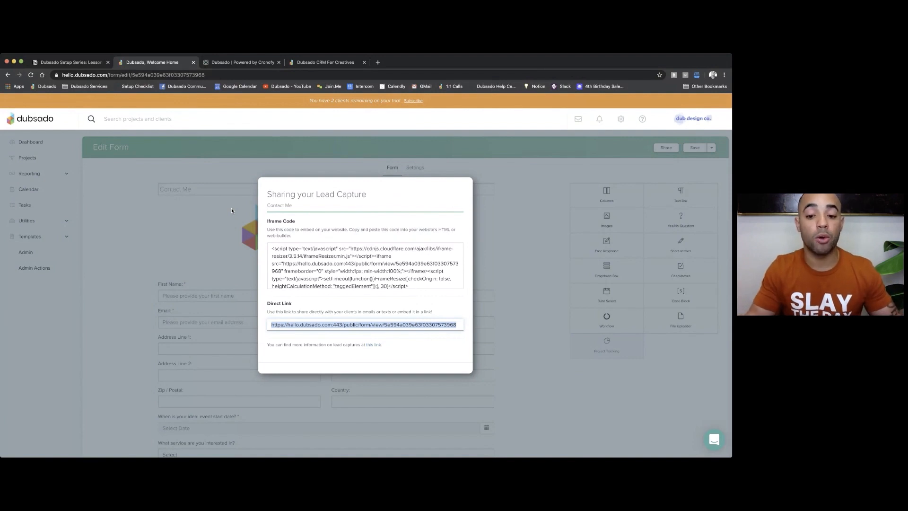
pyautogui.click(495, 211)
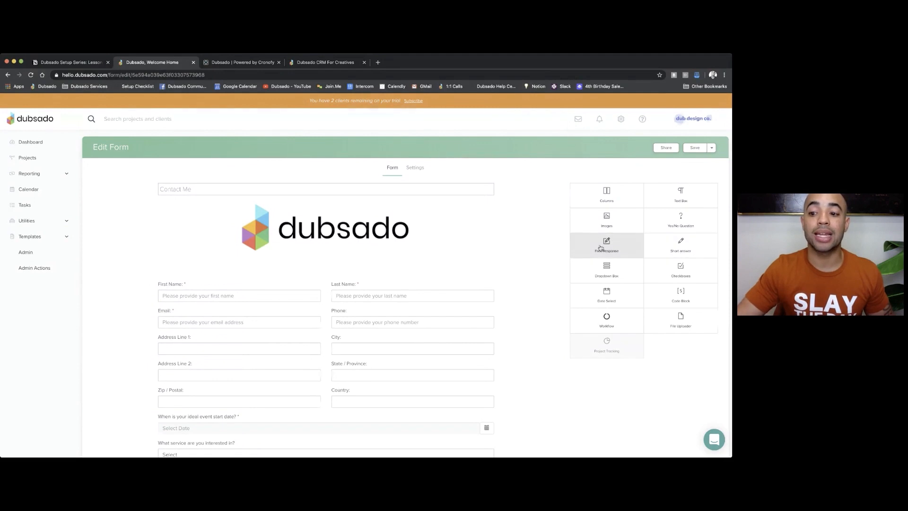
pyautogui.moveTo(606, 247)
pyautogui.mouseDown()
pyautogui.moveTo(426, 276)
pyautogui.moveTo(590, 245)
pyautogui.mouseUp()
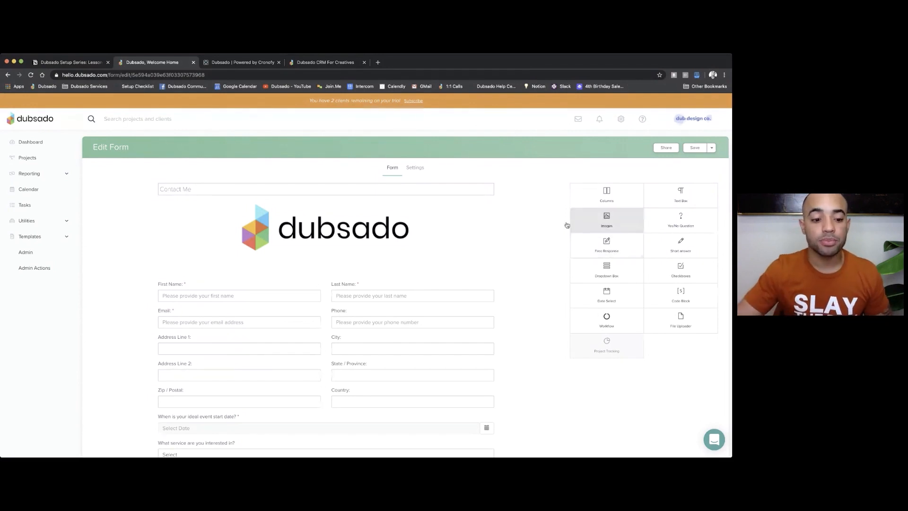
pyautogui.scroll(-2, 413, 235)
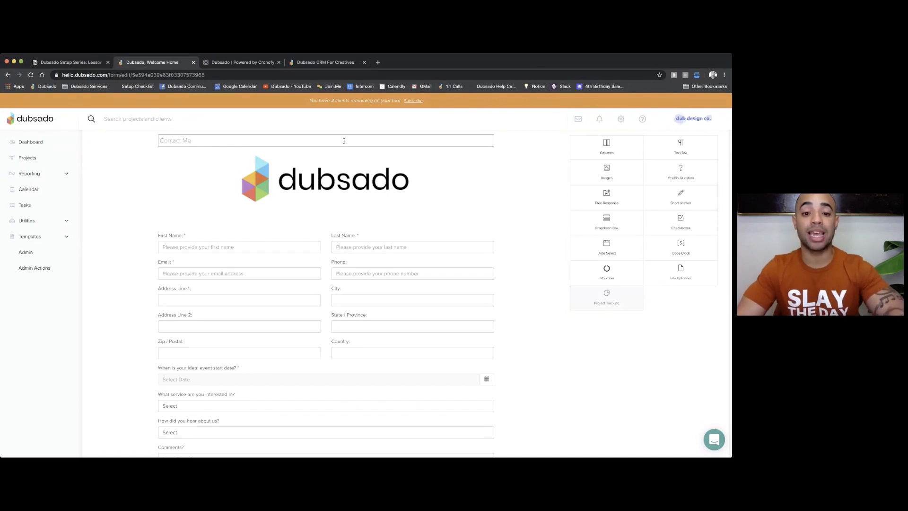
# View all leads in the project list, and reopen the Contact Me lead capture form from the form templates.
pyautogui.click(28, 157)
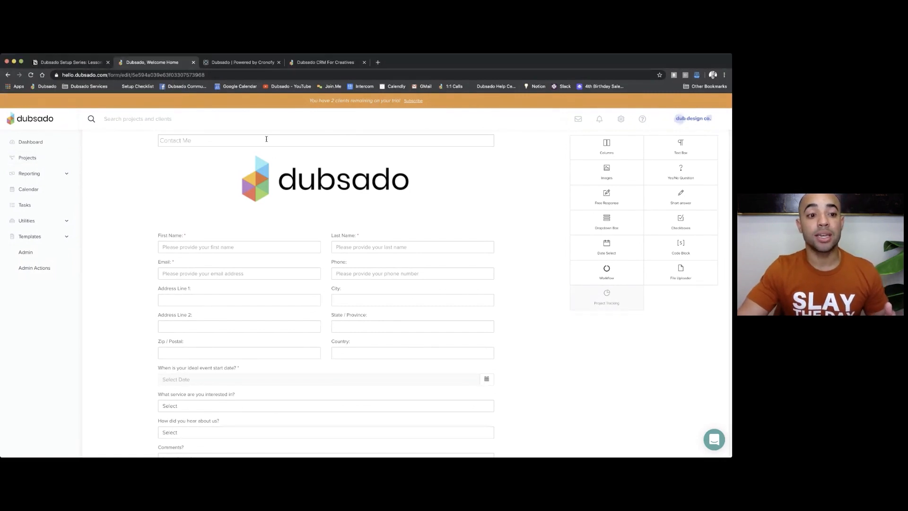
pyautogui.click(101, 165)
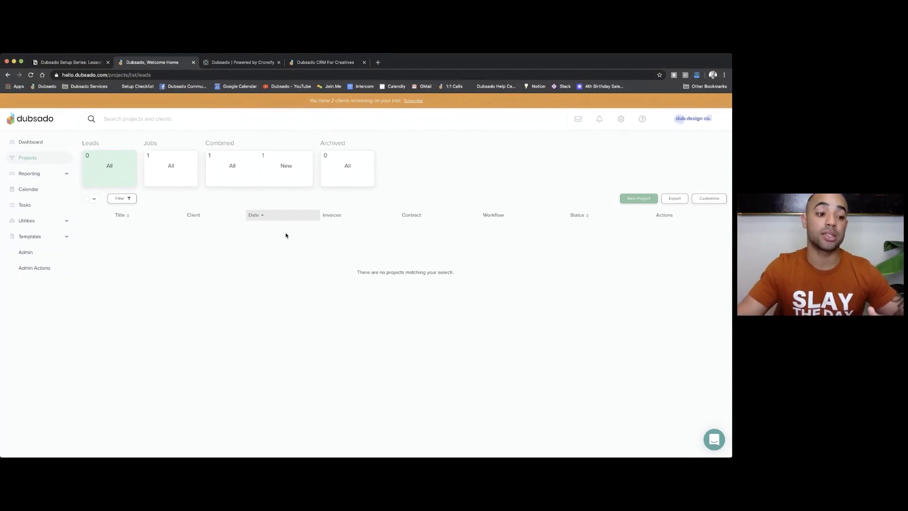
pyautogui.click(37, 236)
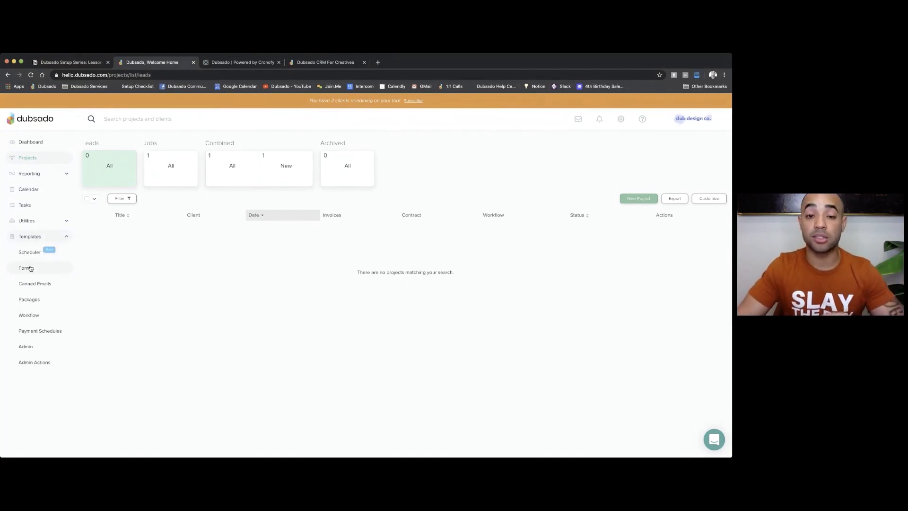
pyautogui.click(30, 269)
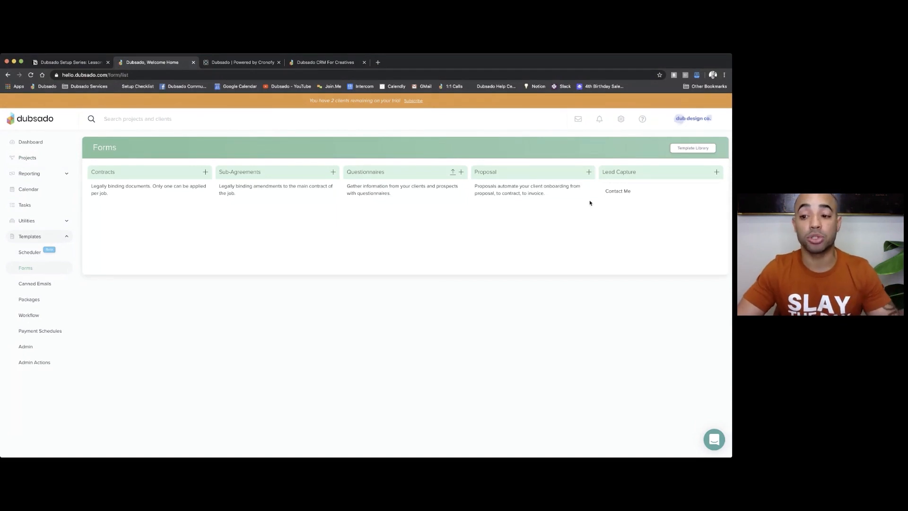
pyautogui.click(617, 191)
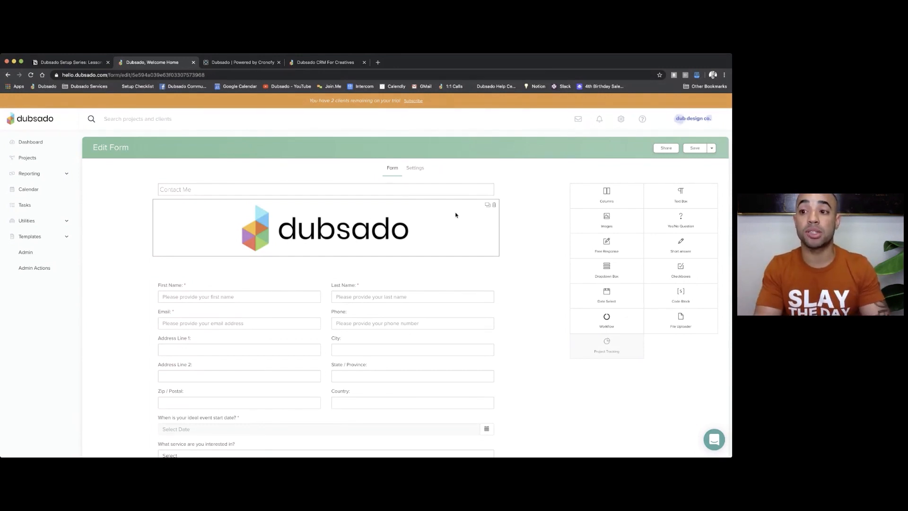
# Examine the Default Workflow setting of the Contact Me form, and return to the form layout with the Workflow element.
pyautogui.click(416, 169)
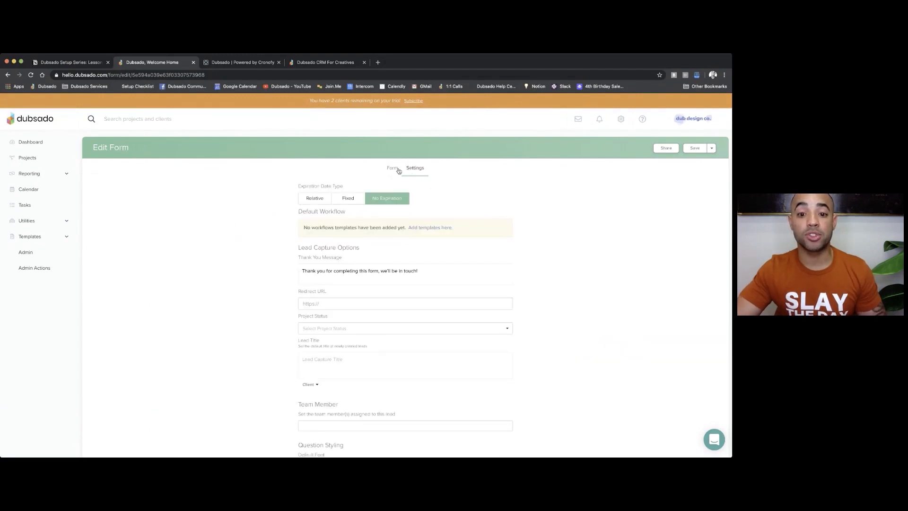
pyautogui.click(392, 169)
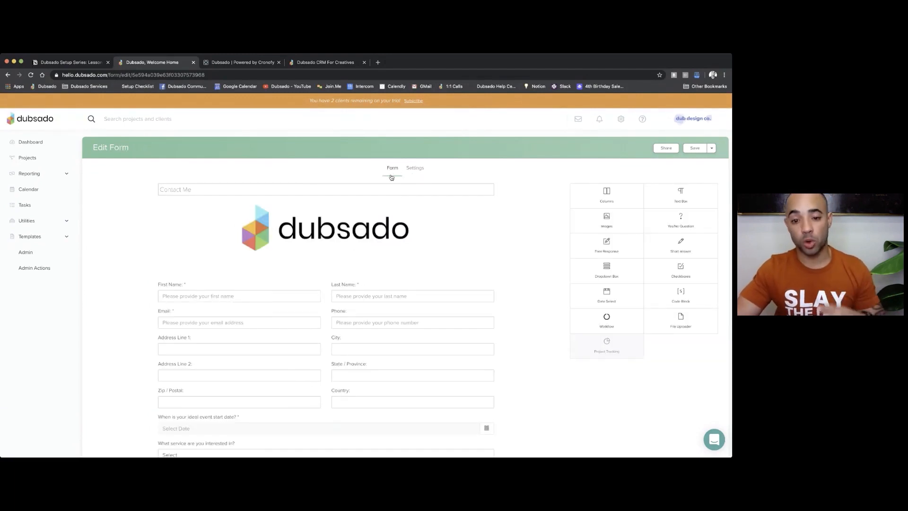
pyautogui.click(419, 170)
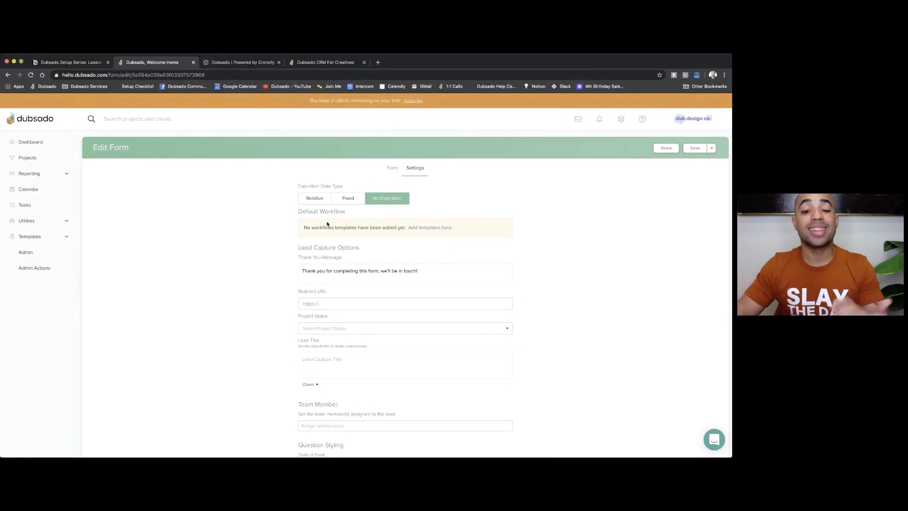
pyautogui.click(392, 169)
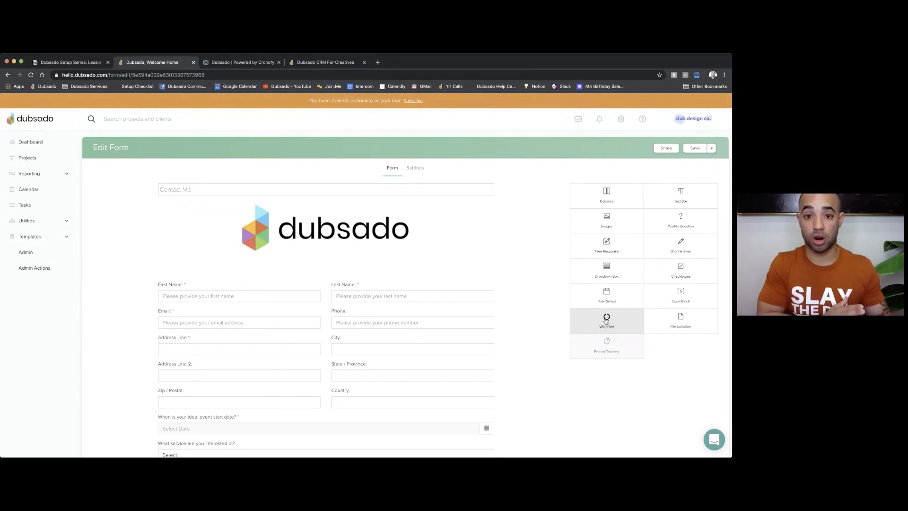
# Rename the options of the "What service are you interested in?" dropdown to 1:1 Coaching and Group Coaching.
pyautogui.scroll(-3, 471, 317)
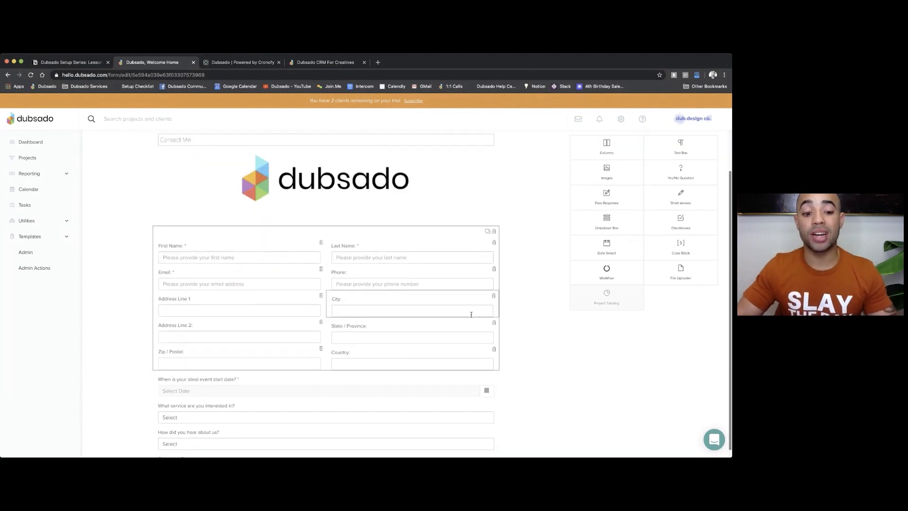
pyautogui.scroll(-1, 471, 317)
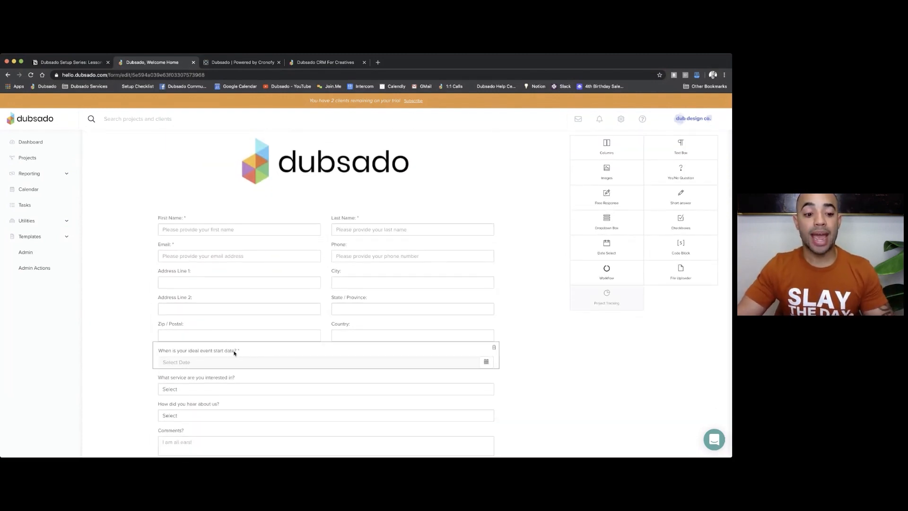
pyautogui.click(214, 379)
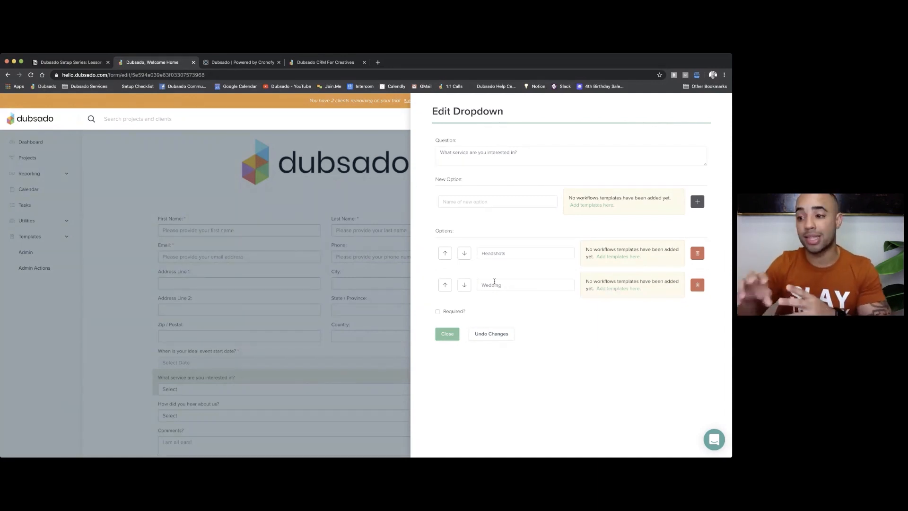
pyautogui.doubleClick(509, 253)
pyautogui.write('1:1 Coa')
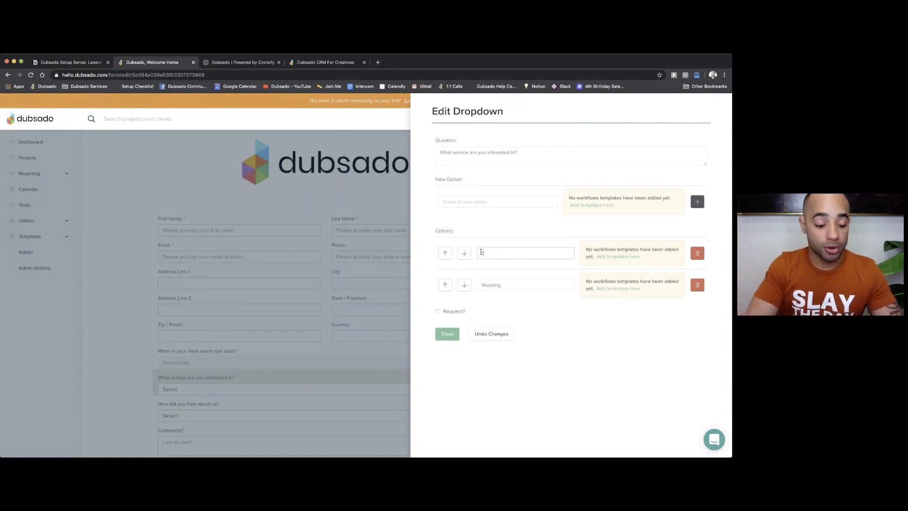
pyautogui.write('ching')
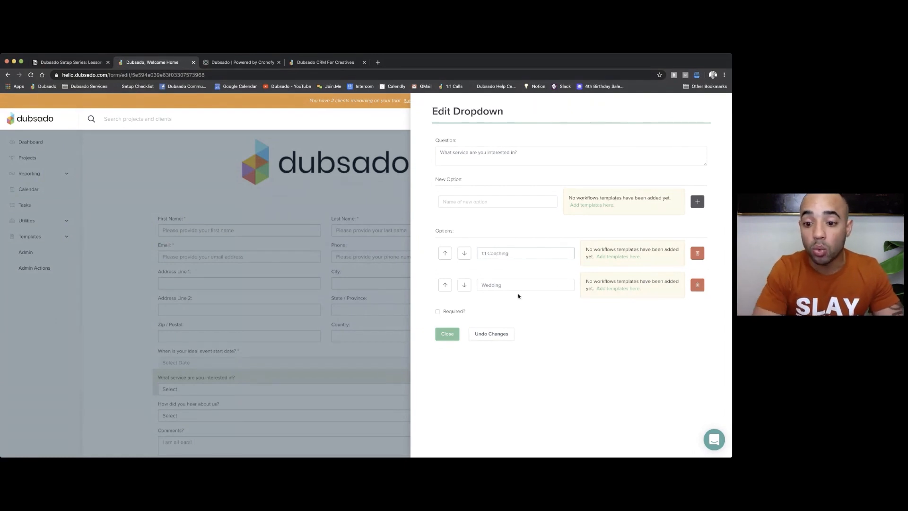
pyautogui.doubleClick(480, 285)
pyautogui.write('Group C')
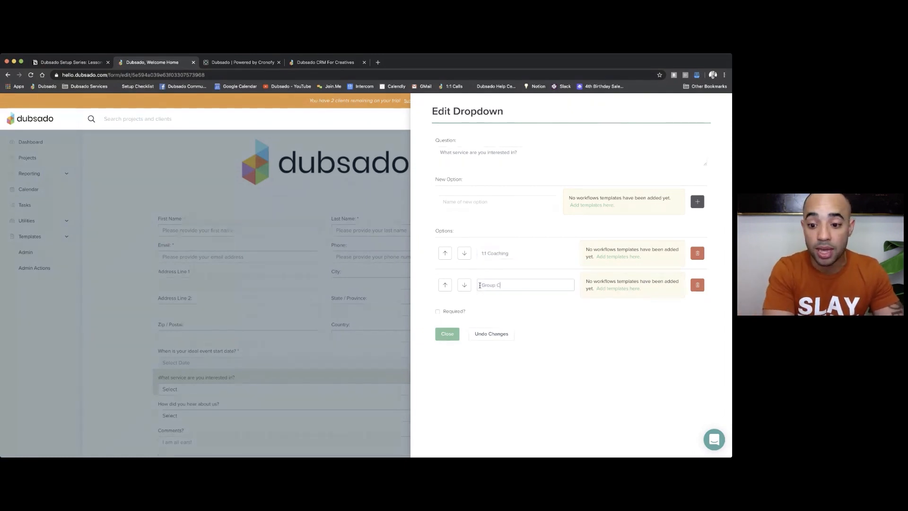
pyautogui.write('oaching')
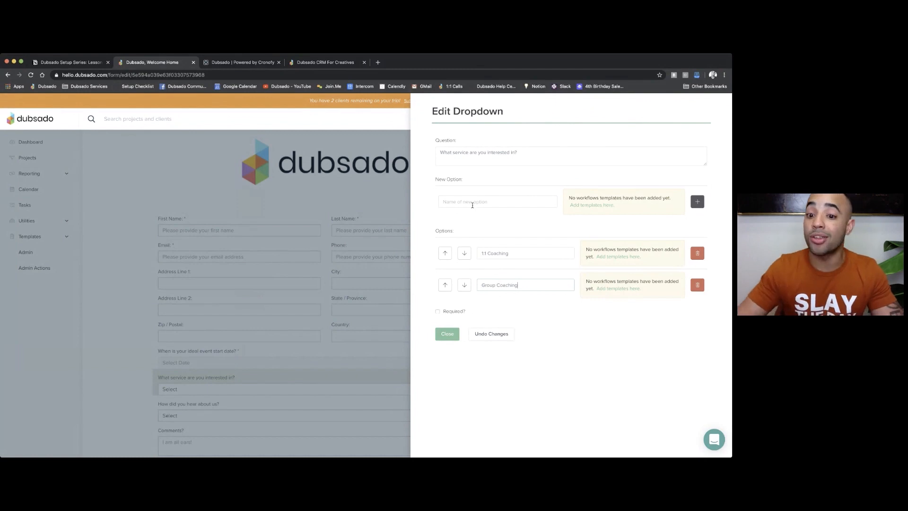
# Add a Mastermind option to the "What service are you interested in?" dropdown and close its editing pane.
pyautogui.click(472, 203)
pyautogui.write('Mastermind')
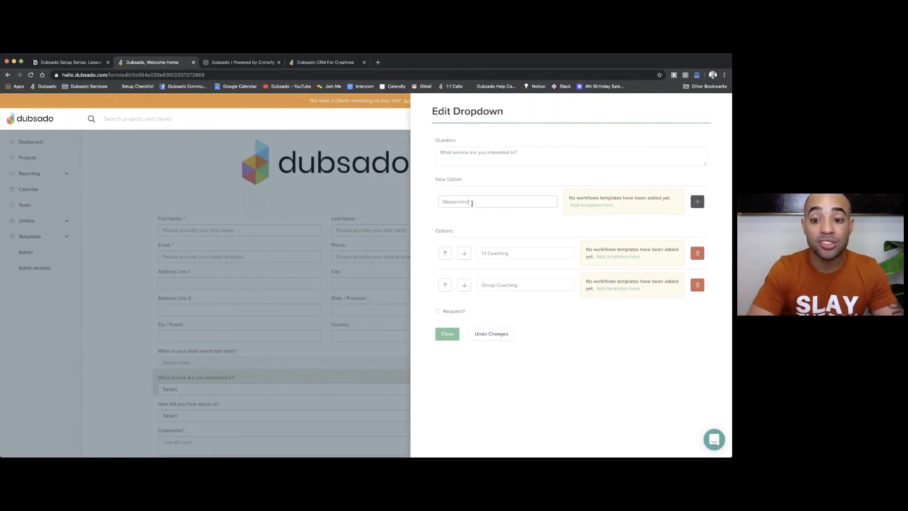
pyautogui.click(697, 201)
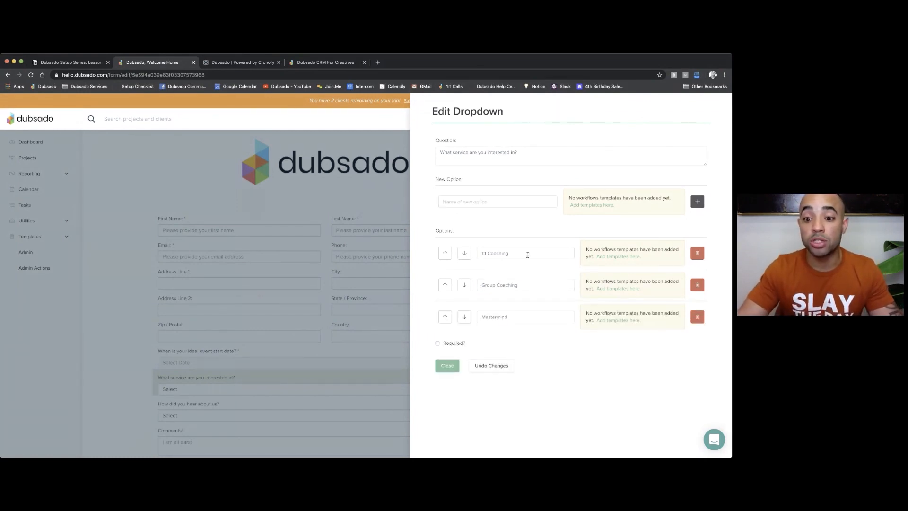
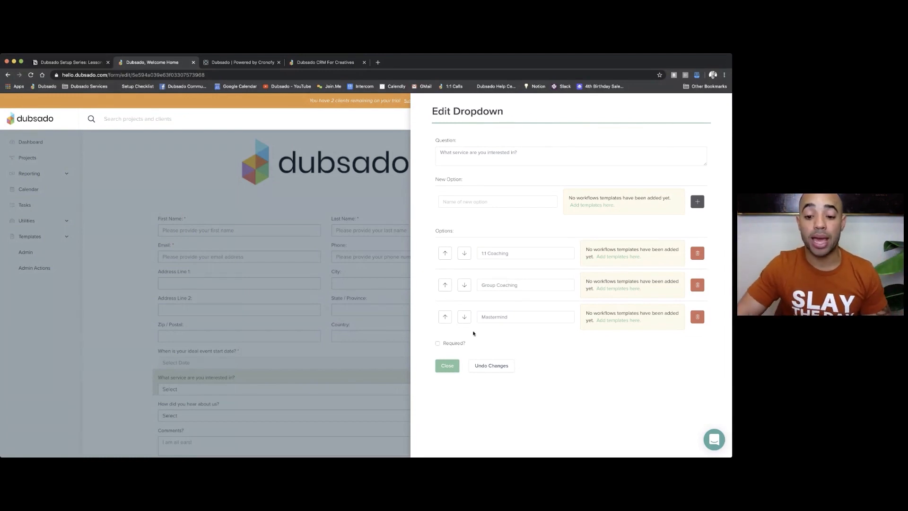
pyautogui.click(448, 364)
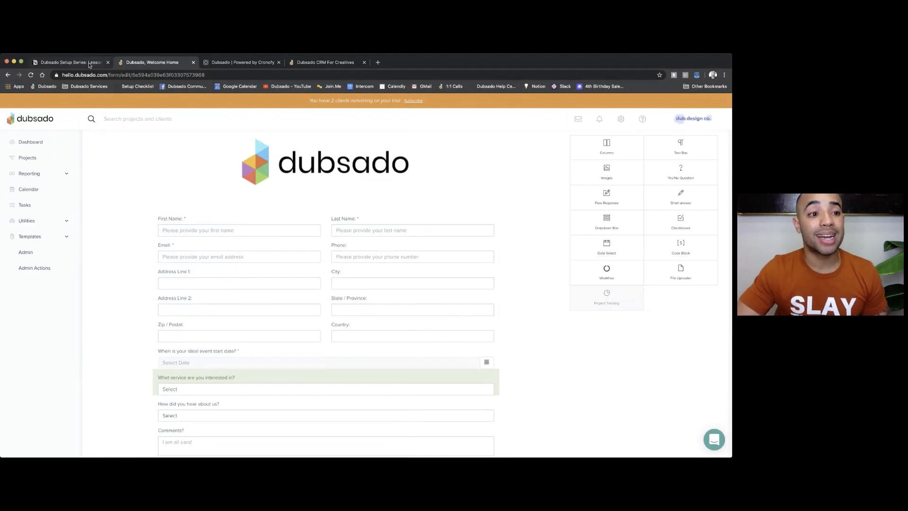
# Switch to the Notion handout and review the lead capture form section through to the Homework Assignment checklist.
pyautogui.click(71, 62)
pyautogui.scroll(-3, 243, 223)
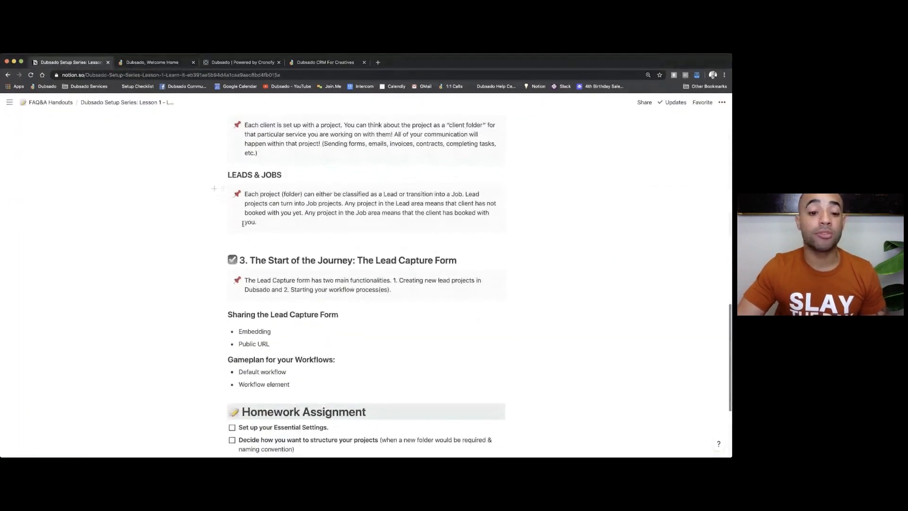
pyautogui.scroll(-1, 243, 224)
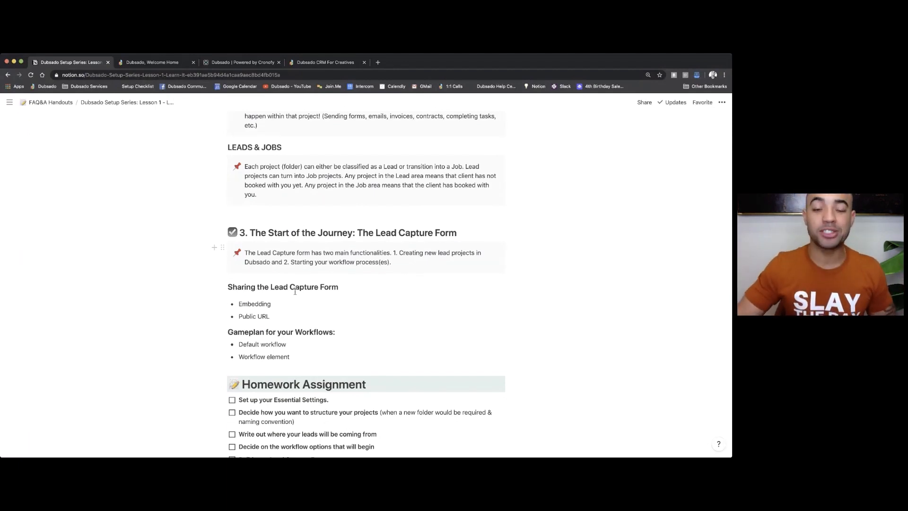
pyautogui.scroll(-3, 294, 297)
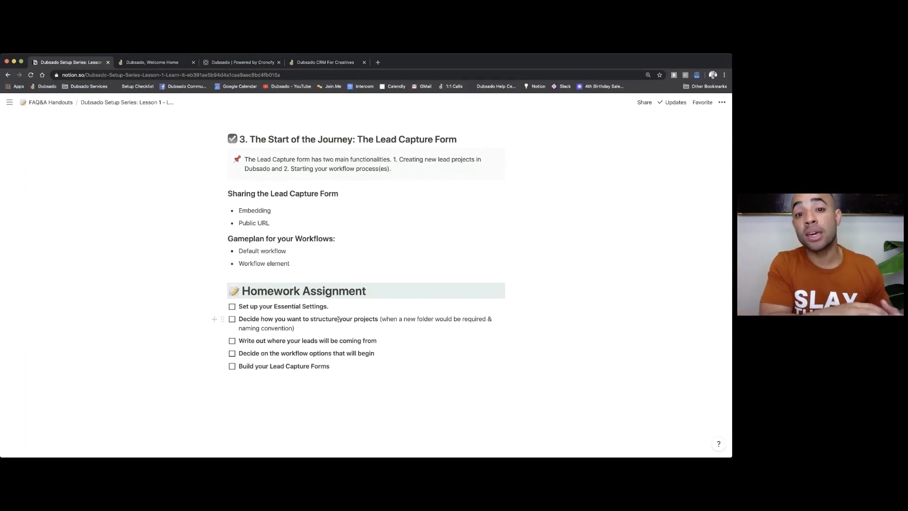
# View the jobs in the Dubsado project list, and return to the Homework Assignment in the Notion handout.
pyautogui.click(156, 62)
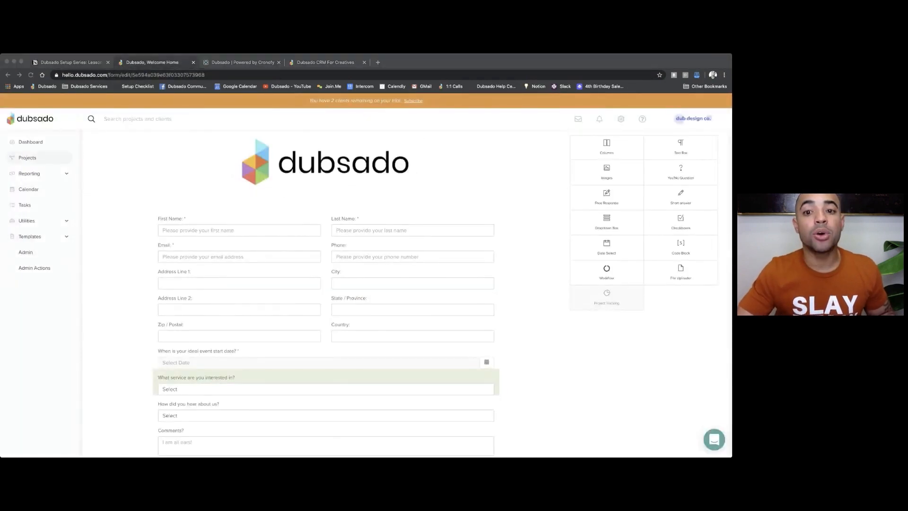
pyautogui.click(341, 178)
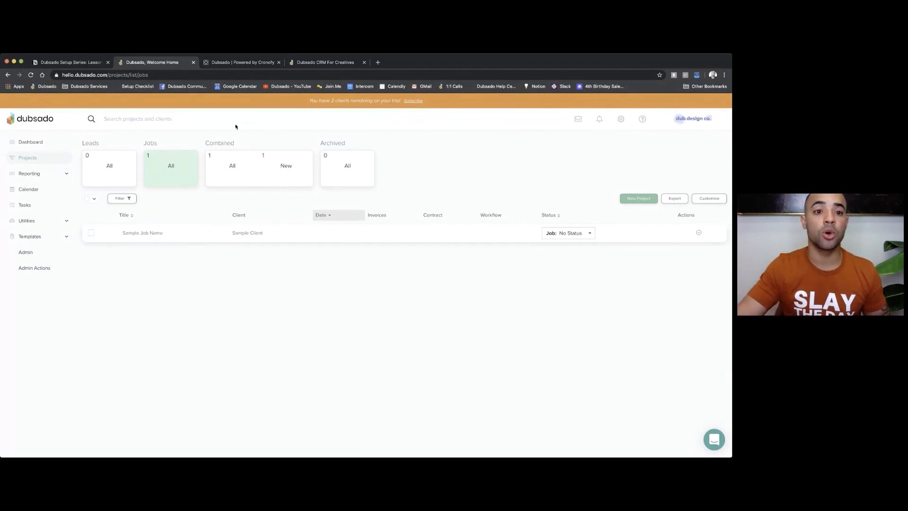
pyautogui.click(78, 63)
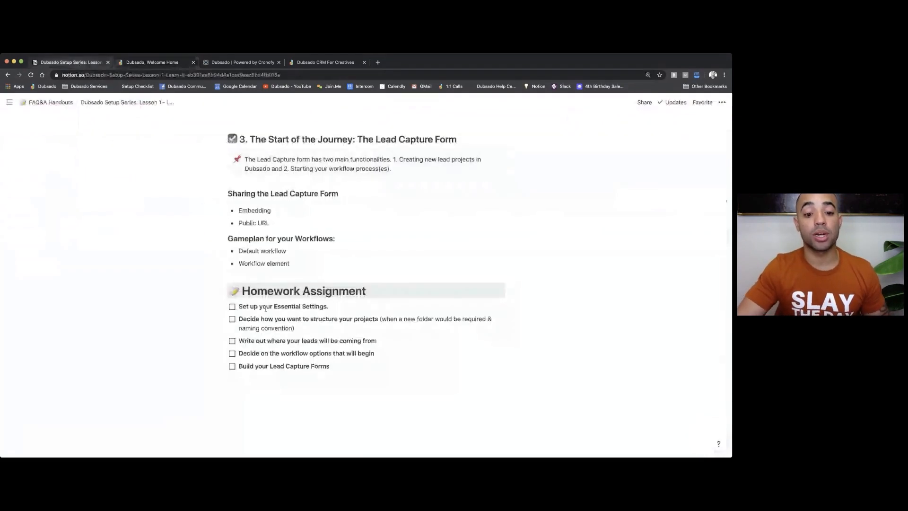